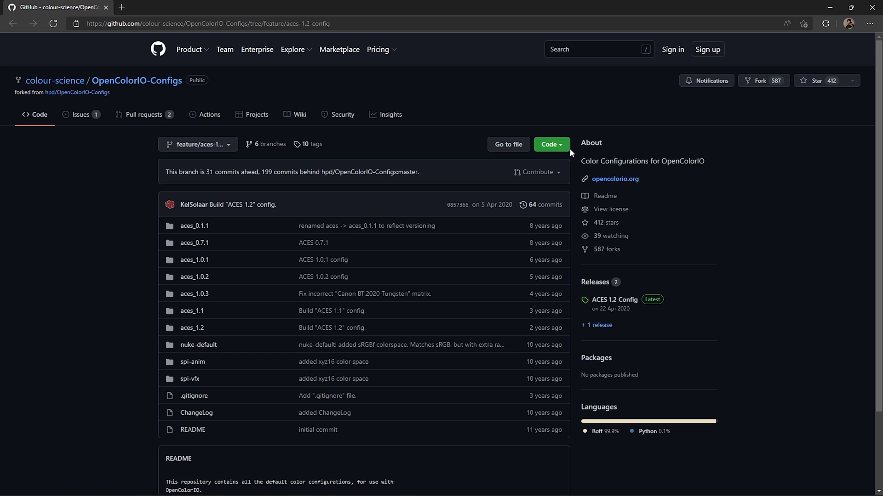
- Verify that the OCIO system environment variable points to D:\Aces\config.ocio, then close System Properties
left_click(565, 147)
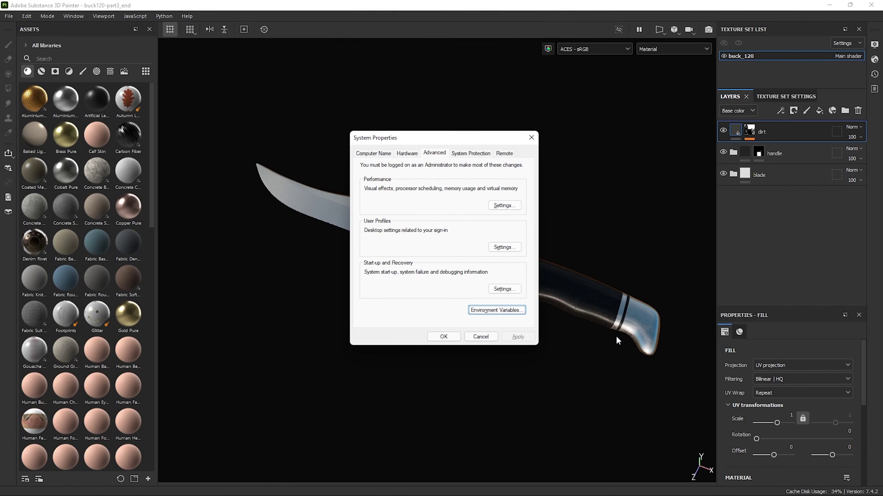
left_click(492, 311)
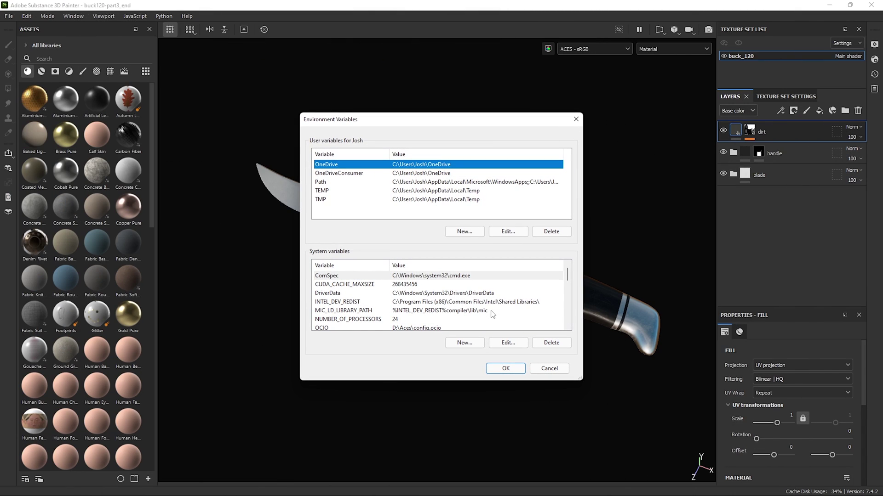
double_click(384, 327)
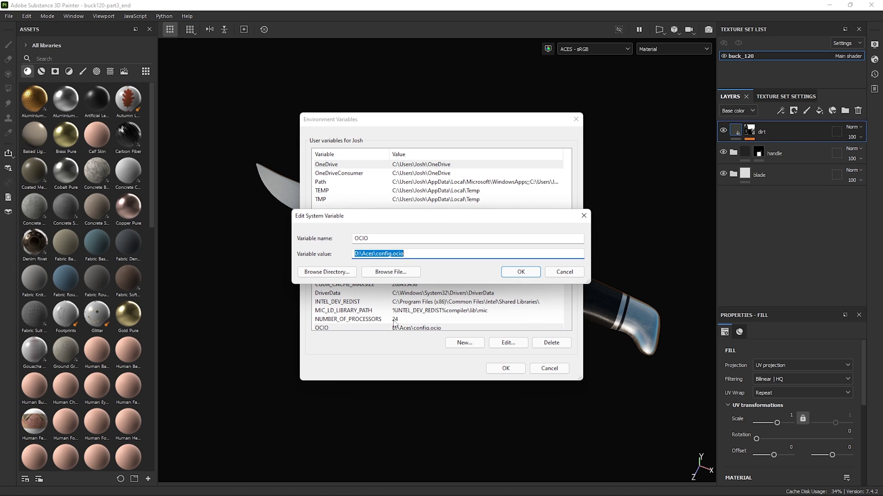
key("shift+Tab")
key("Tab")
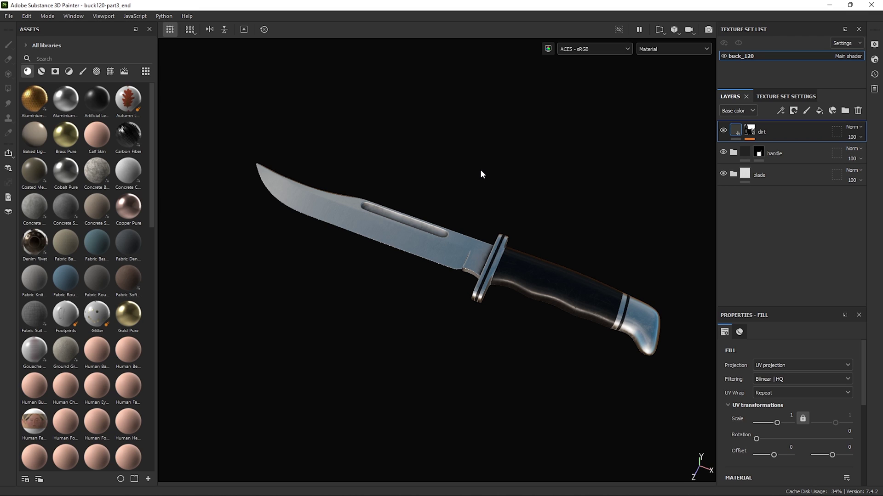
- Change the project's Color management from OpenColorIO to Legacy in Project Configuration
mouse_move(478, 169)
left_mouse_down("alt")
mouse_move(483, 230)
mouse_move(469, 178)
mouse_move(478, 166)
left_mouse_up("alt")
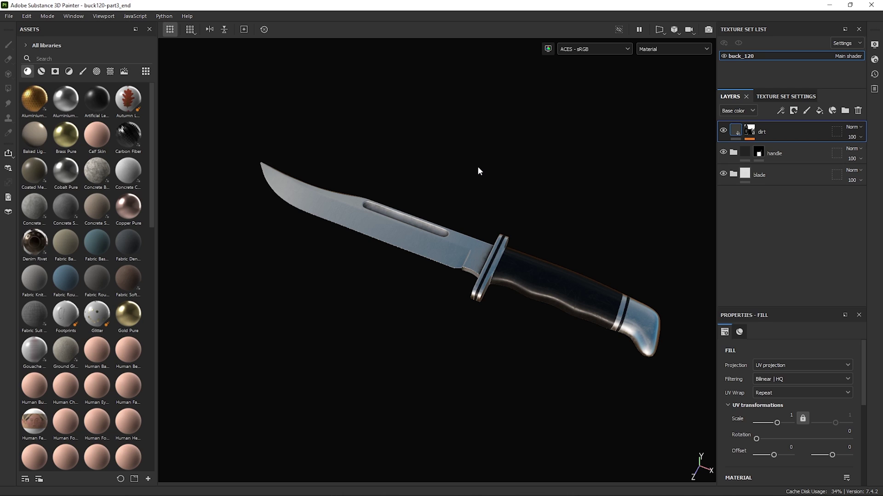
left_click(28, 16)
left_click(85, 45)
scroll(509, 234, "down", 2)
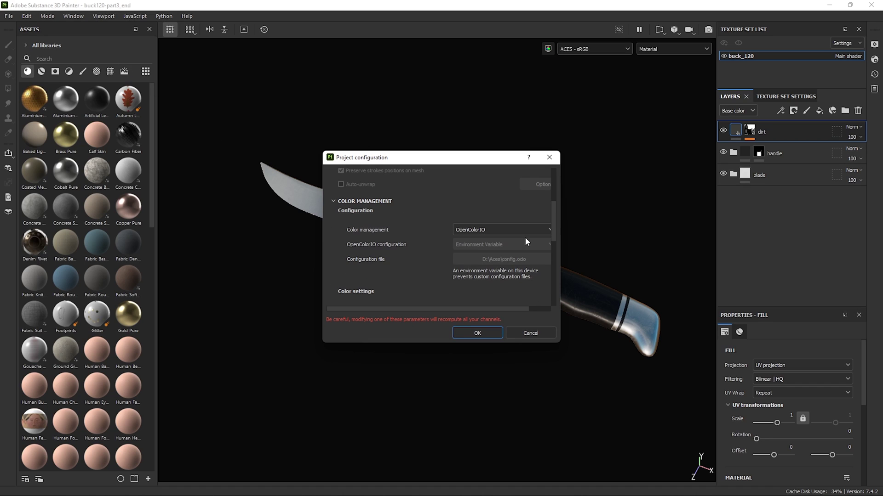
left_click(501, 227)
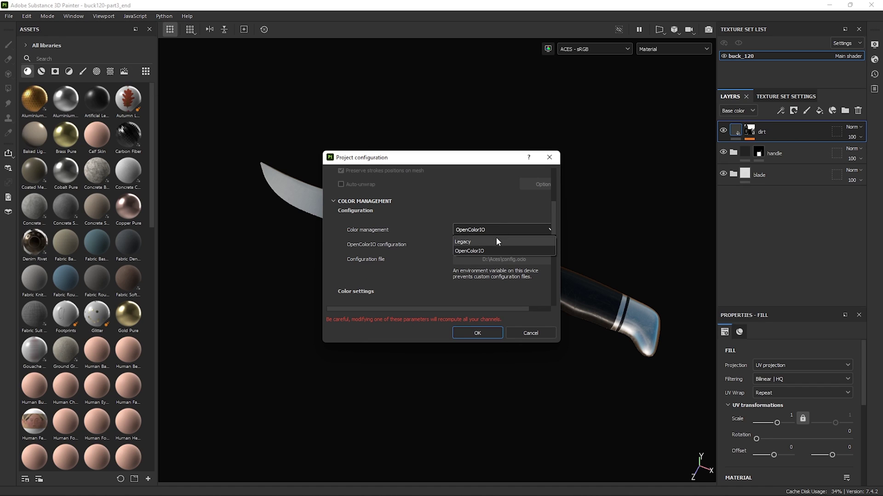
left_click(495, 239)
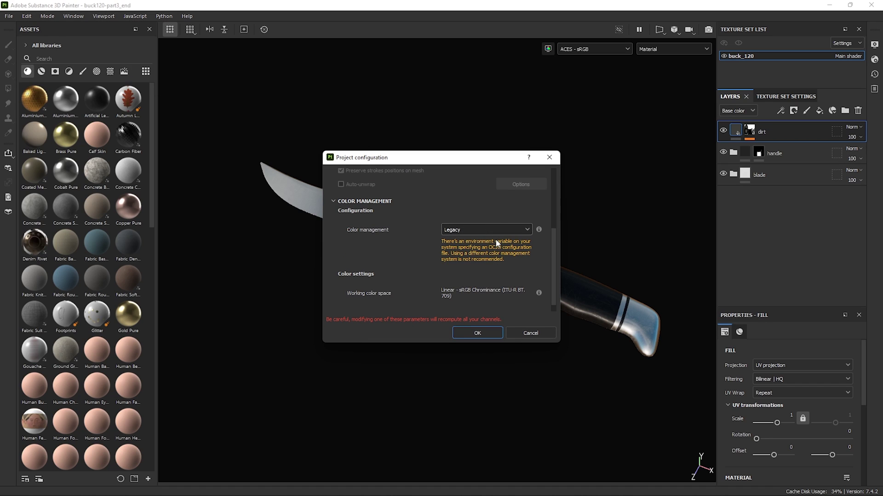
left_click(490, 332)
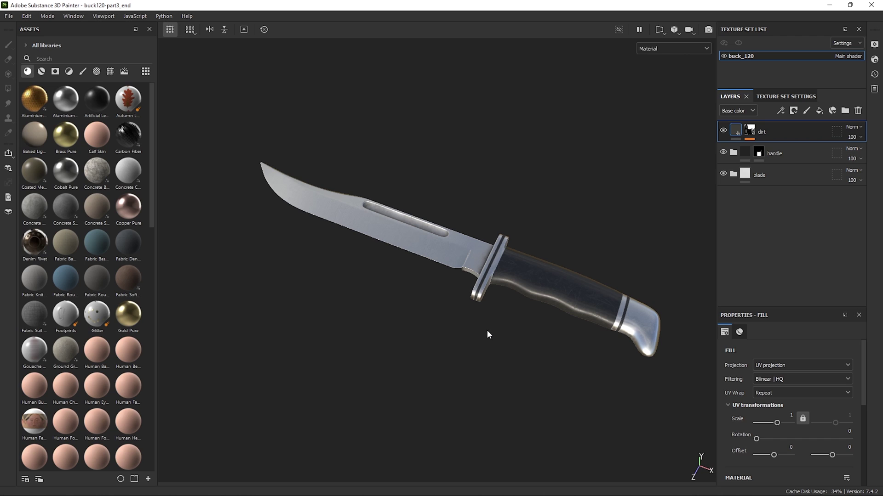
- Export the knife's PBR Metallic Roughness textures as 4096x4096 8-bit PNGs to sourceimages
left_click(10, 16)
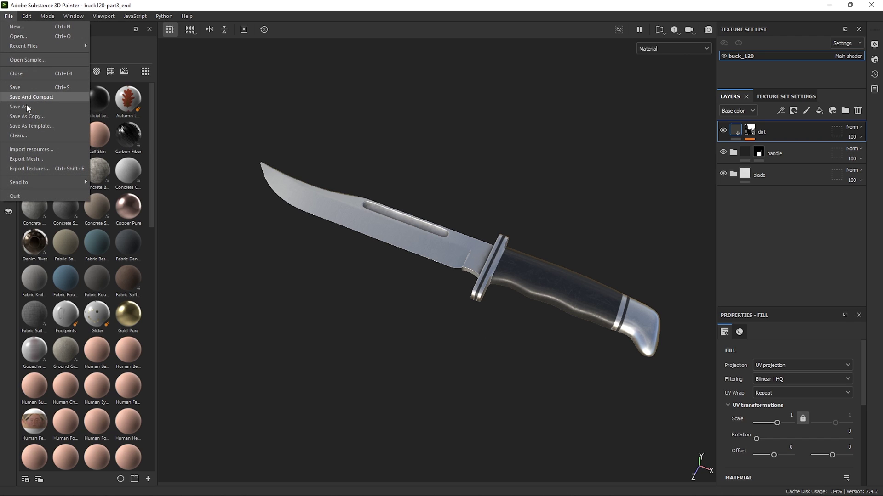
left_click(41, 169)
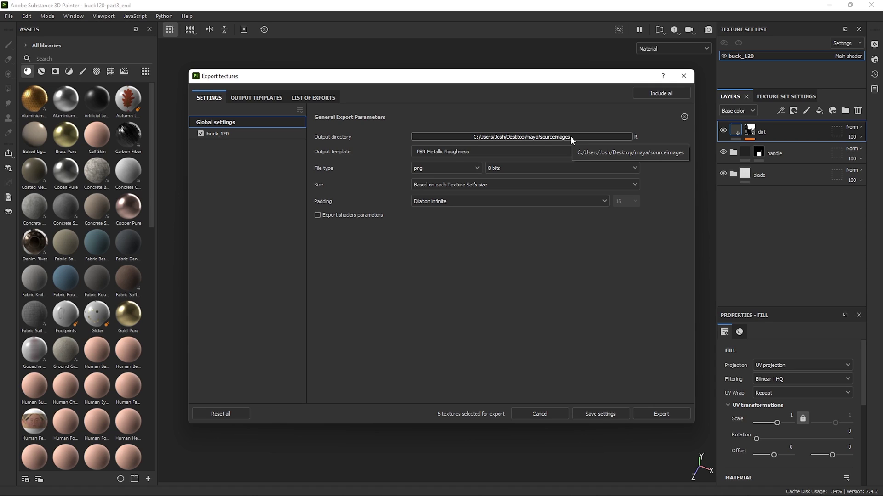
left_click(510, 151)
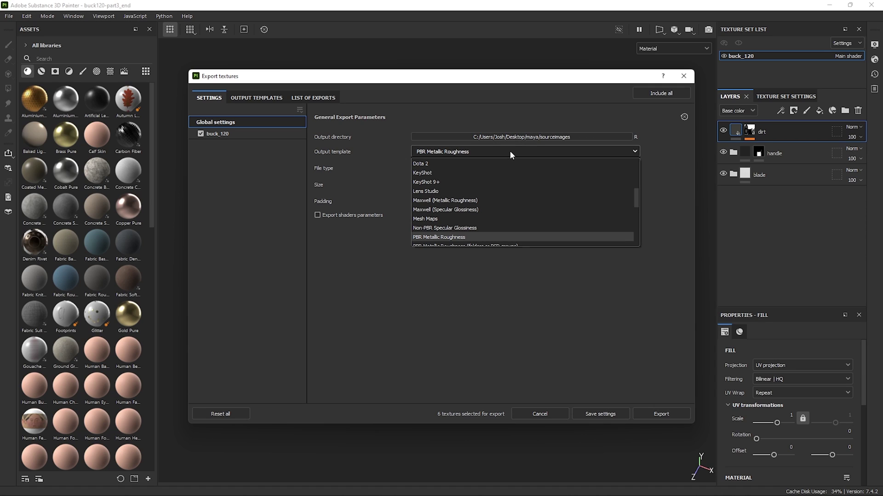
left_click(458, 237)
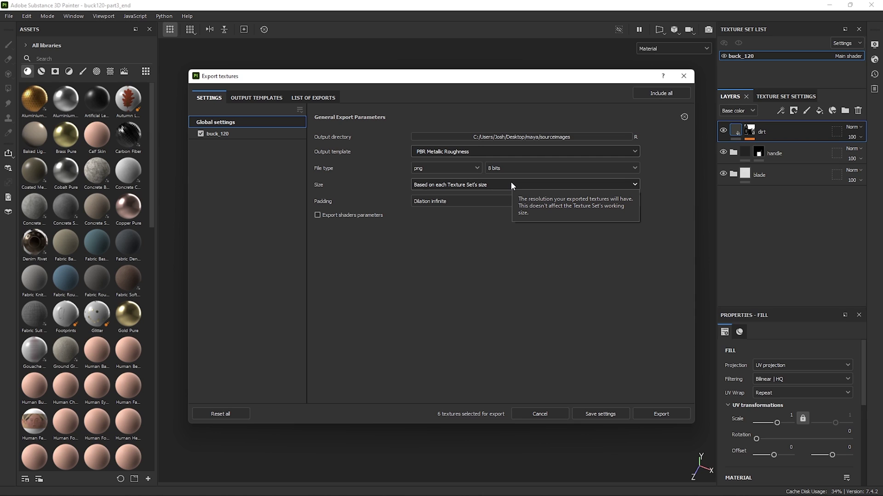
left_click(660, 413)
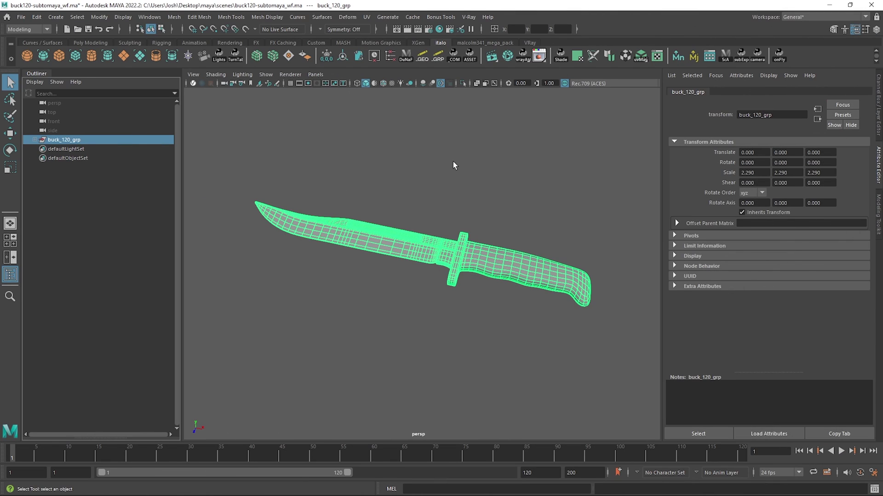
- Assign a new VRayMtl material to the knife group
right_click(460, 159)
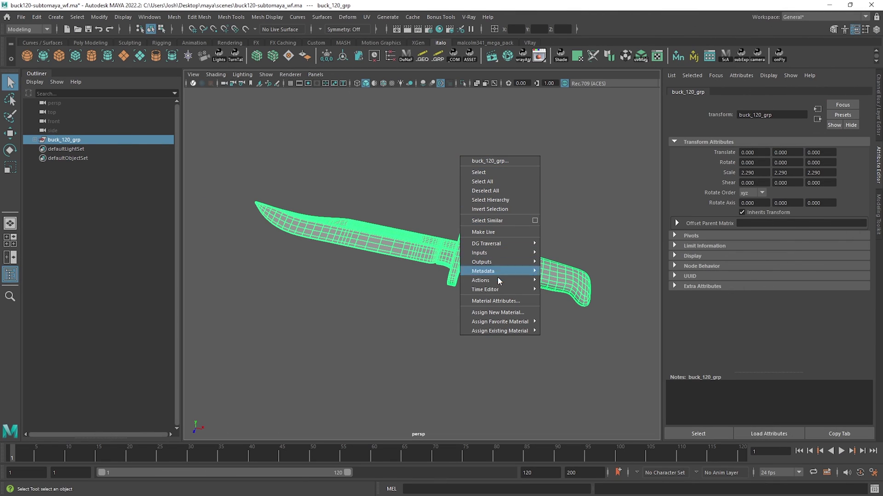
left_click(503, 313)
left_click(332, 240)
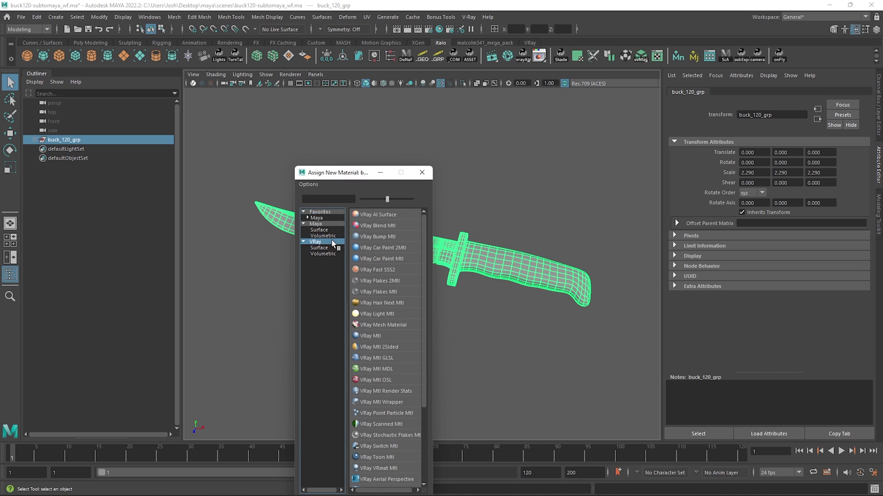
left_click(405, 336)
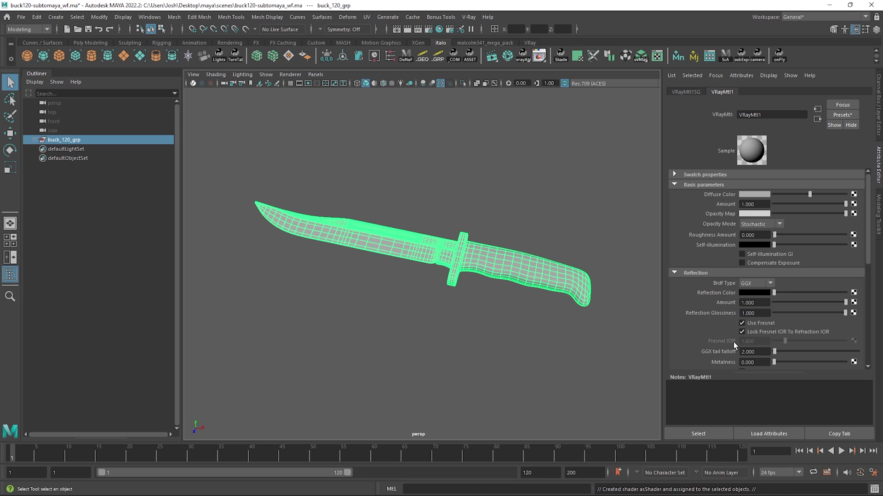
- Map knife_export_hp_buck_120_BaseColor.png to diffuse colour, using Utility - sRGB - Texture colour space
left_click(853, 194)
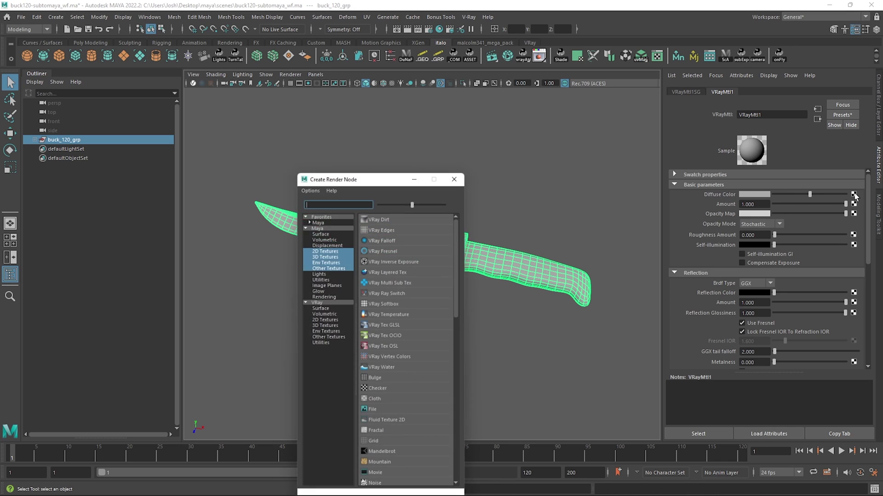
left_click(385, 412)
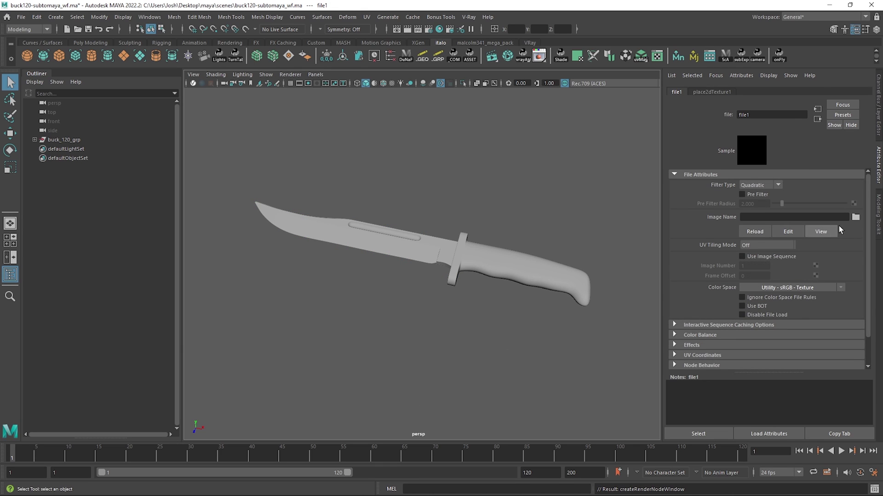
left_click(855, 217)
double_click(419, 155)
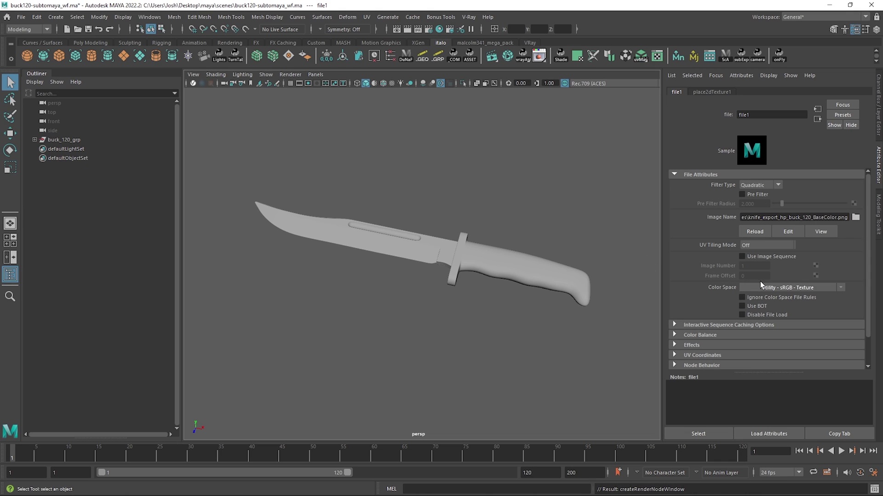
left_click(776, 286)
mouse_move(792, 322)
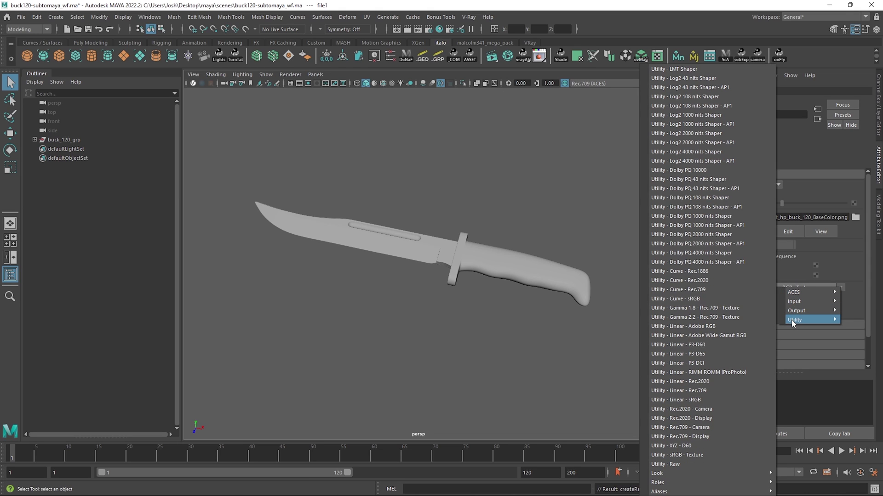
left_click(718, 455)
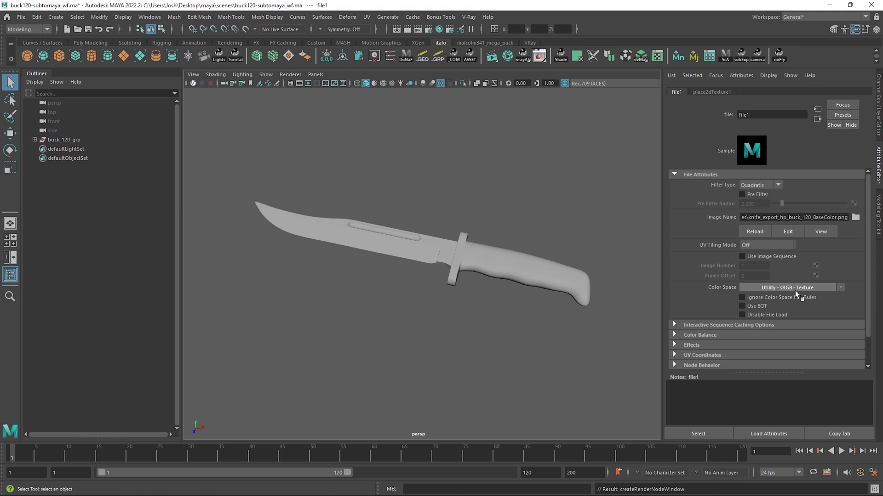
- Switch the handle's VRayMtl1 reflection to use roughness instead of glossiness
left_click(573, 276)
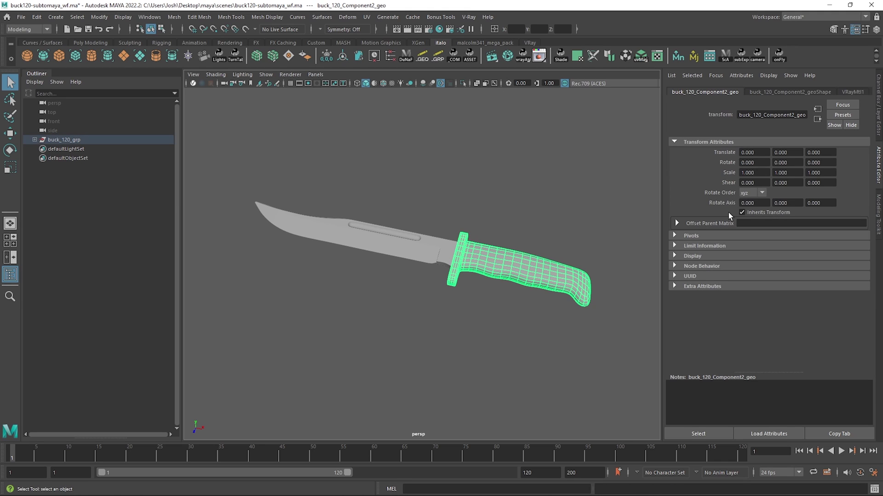
left_click(846, 93)
scroll(719, 176, "down", 2)
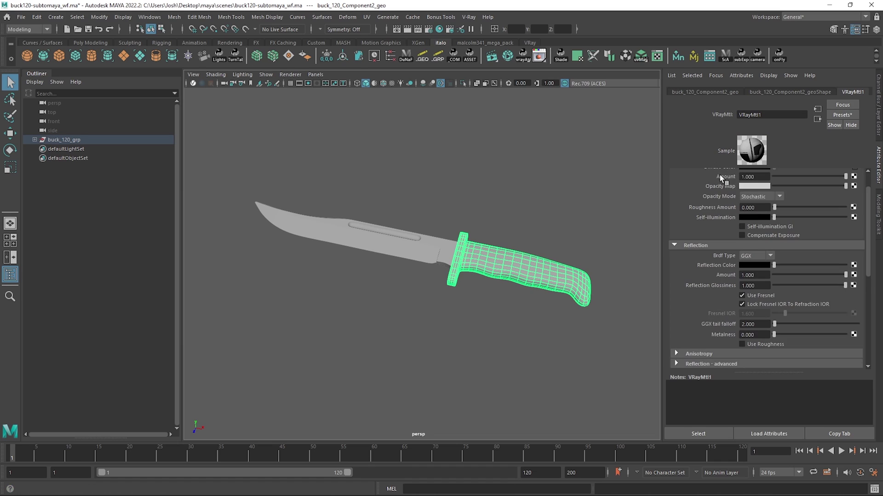
scroll(721, 184, "down", 1)
left_click_drag(774, 237, 854, 237)
left_click(767, 316)
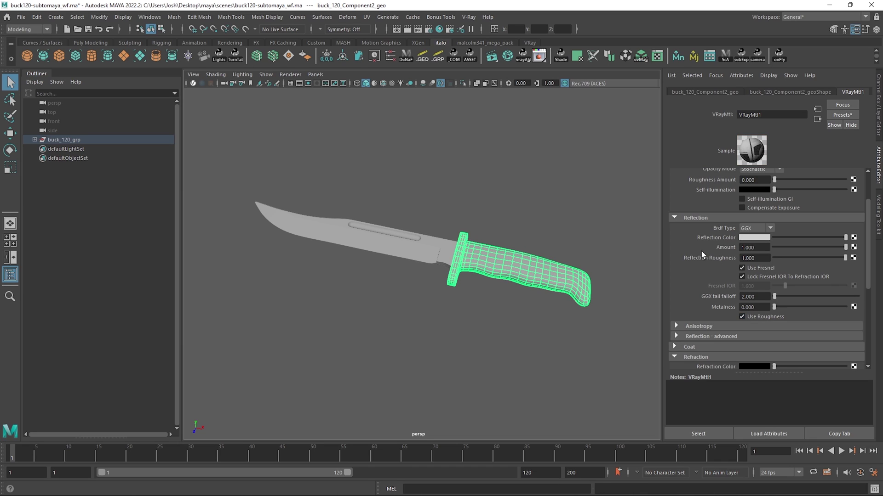
- Connect knife_export_hp_buck_120_Roughness.png to reflection roughness through file2, kept at Utility - Raw
left_click(853, 258)
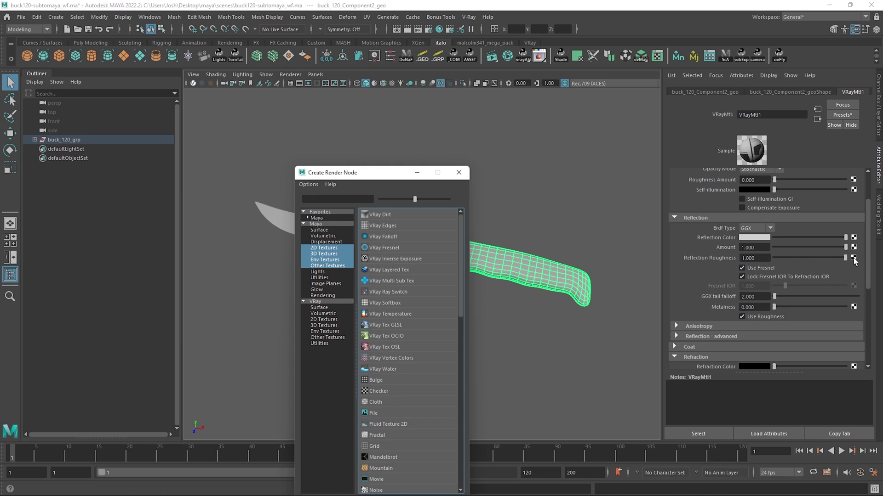
left_click(385, 412)
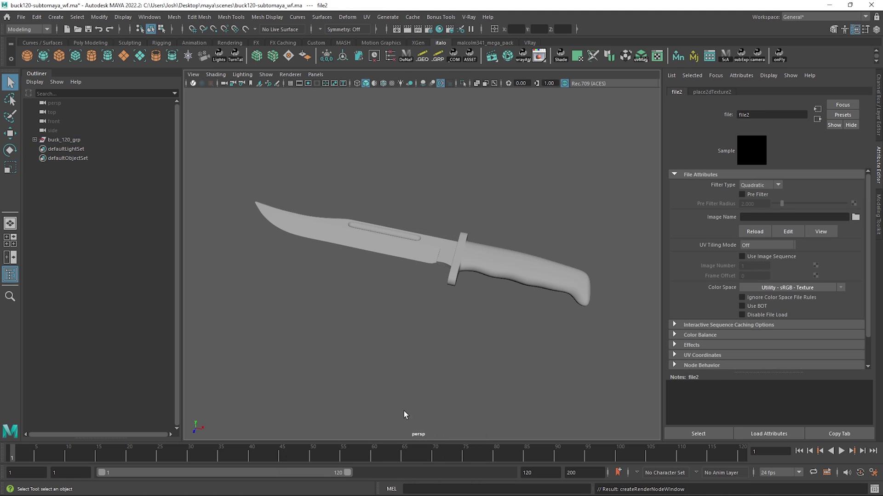
left_click(855, 217)
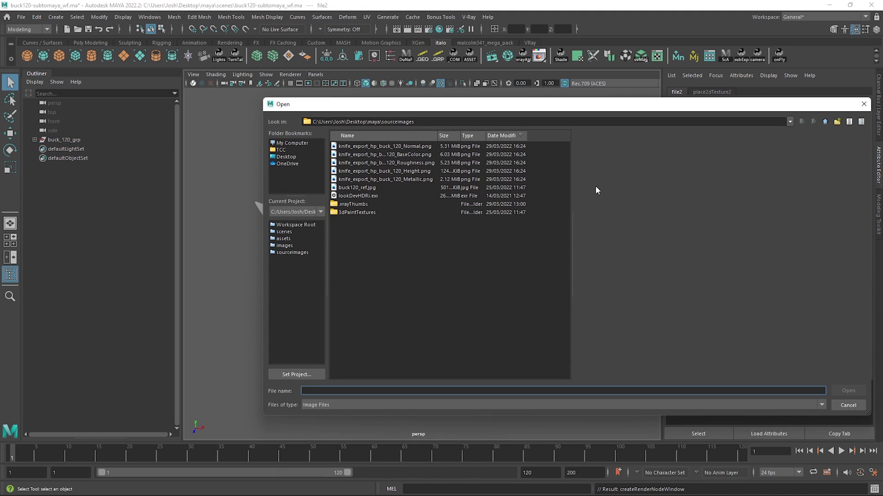
double_click(407, 161)
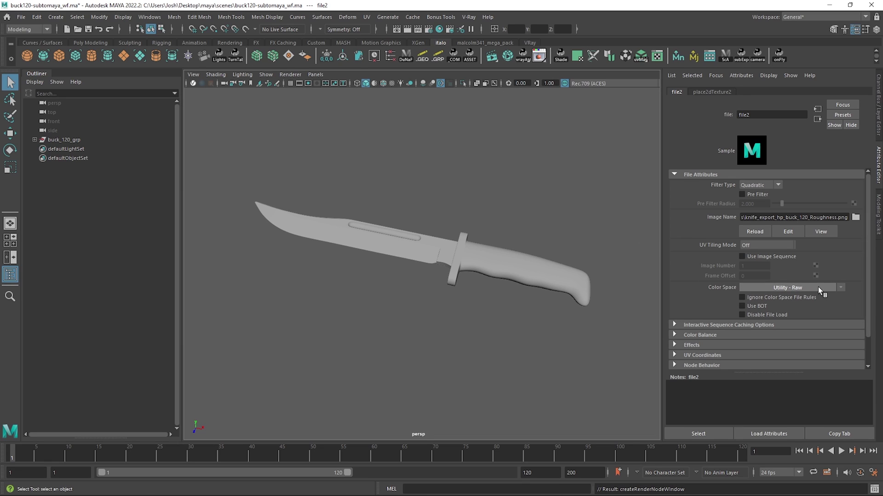
scroll(818, 286, "down", 2)
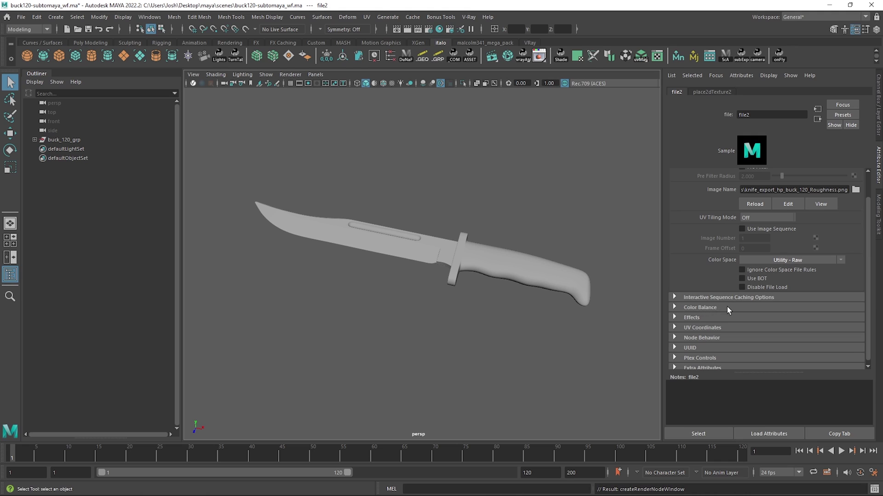
left_click(699, 307)
scroll(727, 307, "down", 4)
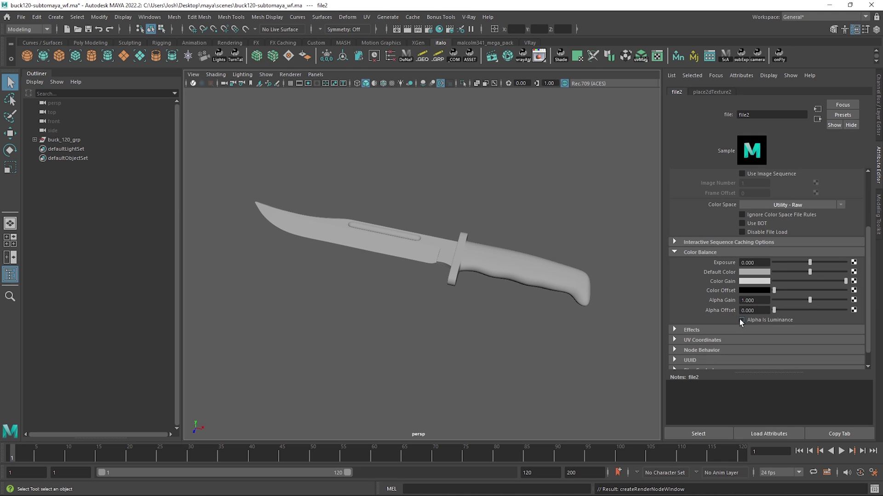
left_click(561, 272)
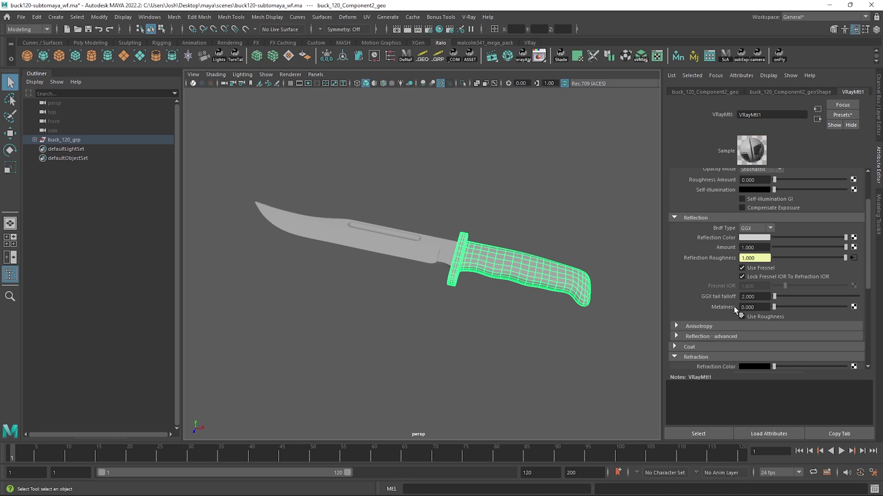
- Connect knife_export_hp_buck_120_Metallic.png to Metalness through a file3 texture in Utility - Raw
left_click(853, 307)
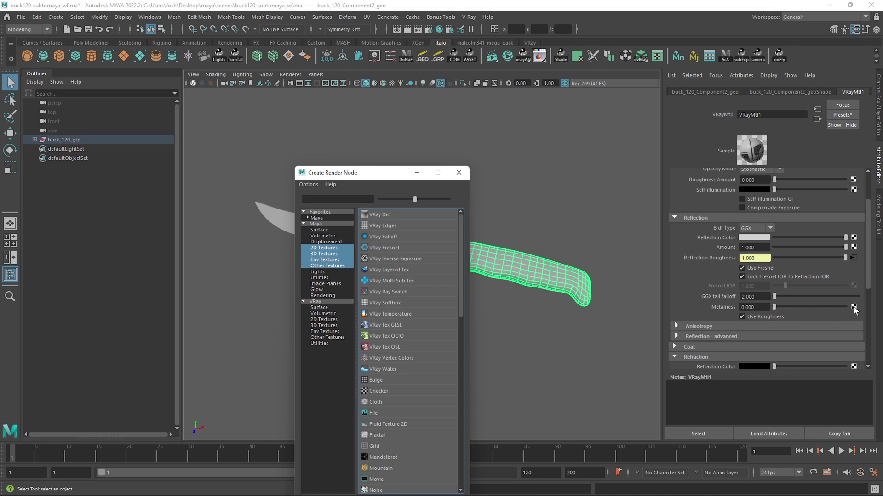
left_click(382, 412)
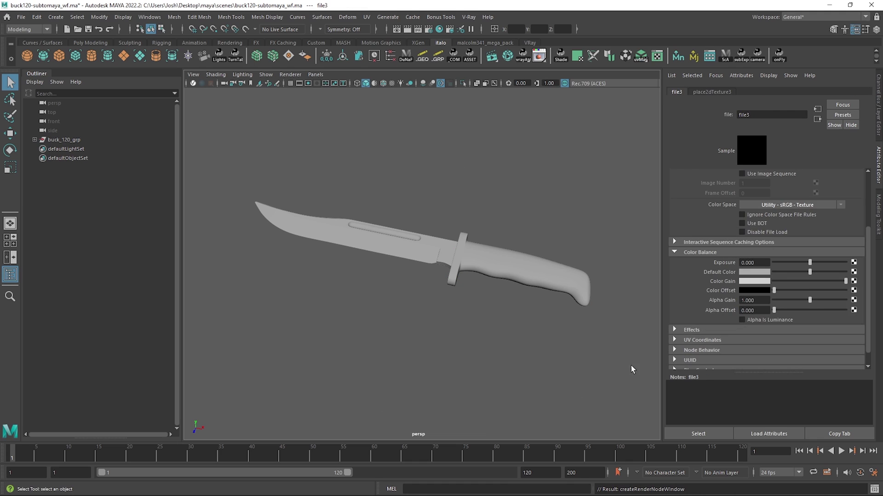
left_click(856, 217)
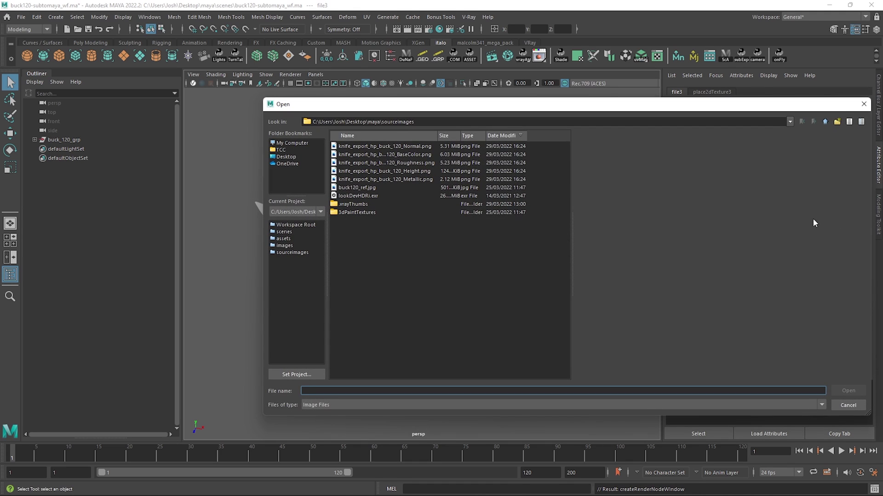
double_click(423, 179)
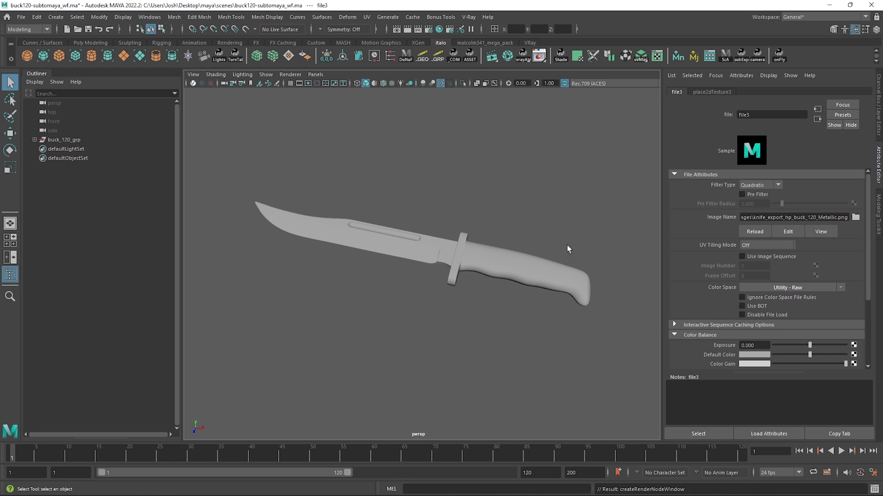
scroll(721, 342, "down", 3)
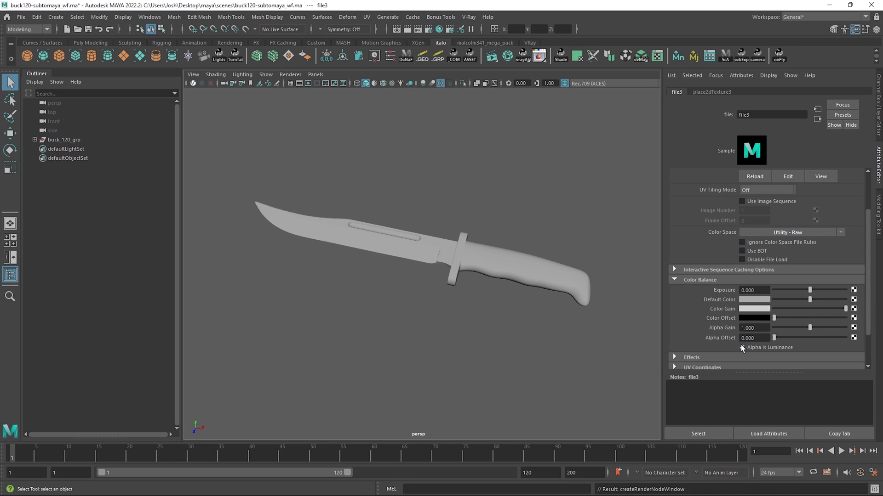
scroll(741, 345, "up", 3)
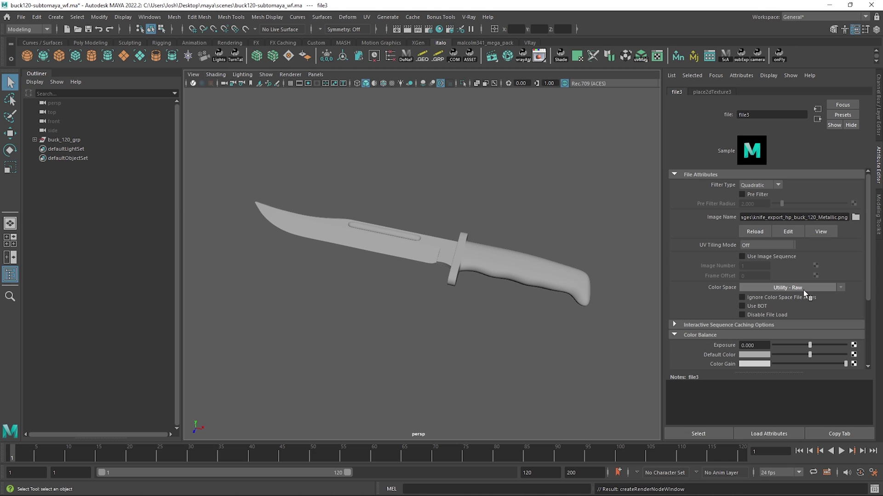
- Collapse Refraction and set VRayMtl1's bump map type to Normal map in tangent space
left_click(570, 275)
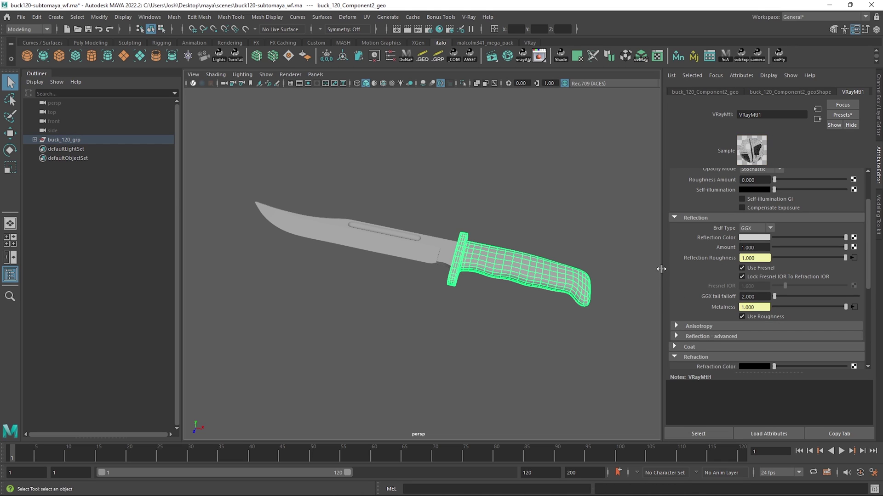
scroll(685, 275, "down", 6)
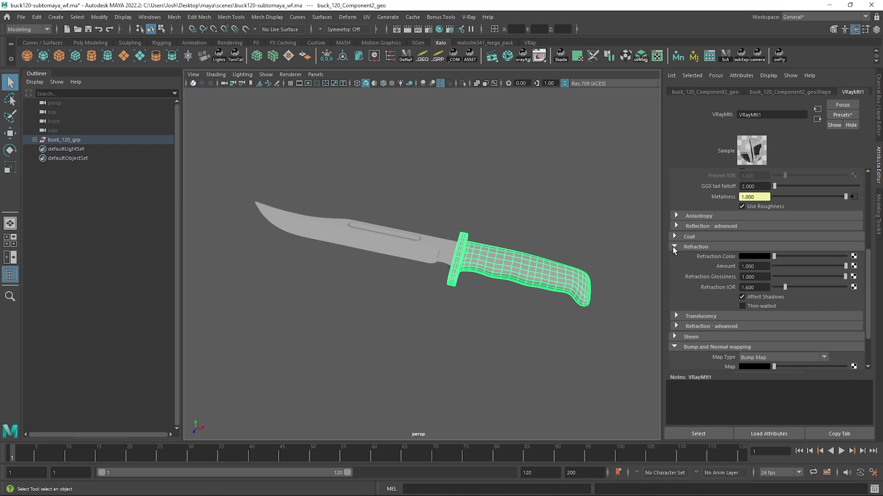
left_click(674, 247)
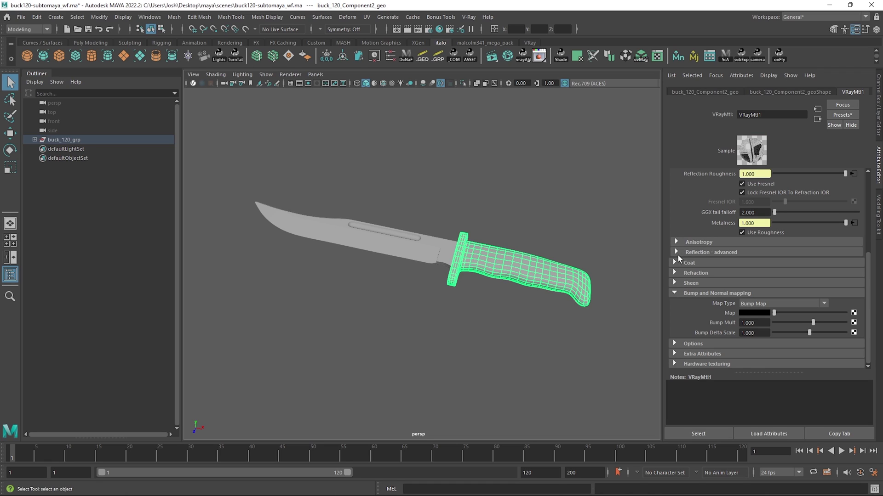
left_click(766, 304)
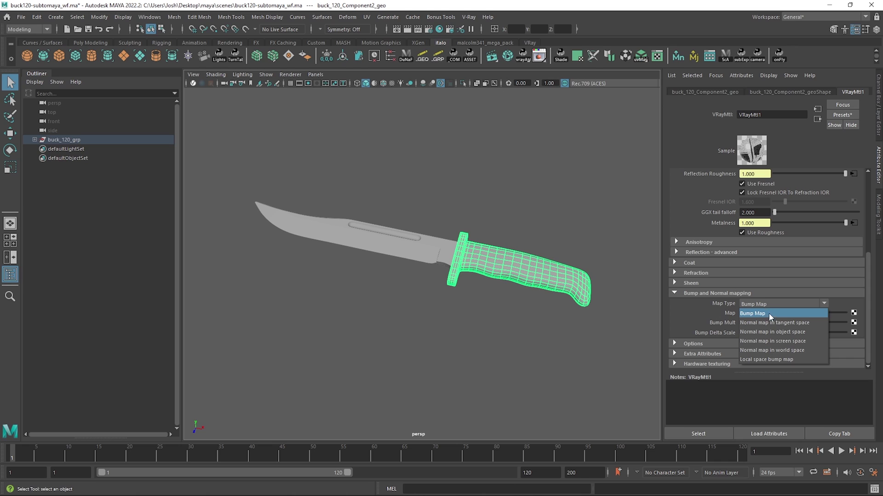
left_click(784, 323)
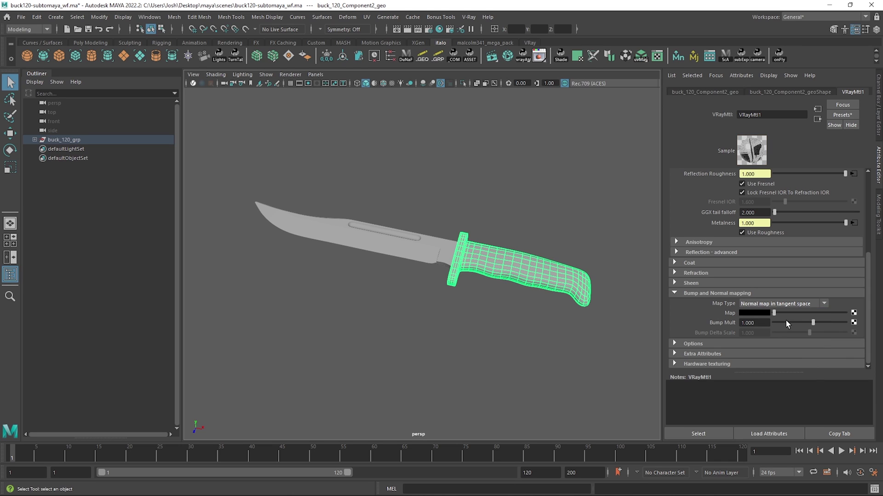
- Load knife_export_hp_buck_120_Normal.png into the normal map slot via file4, keeping Utility - Raw
left_click(854, 314)
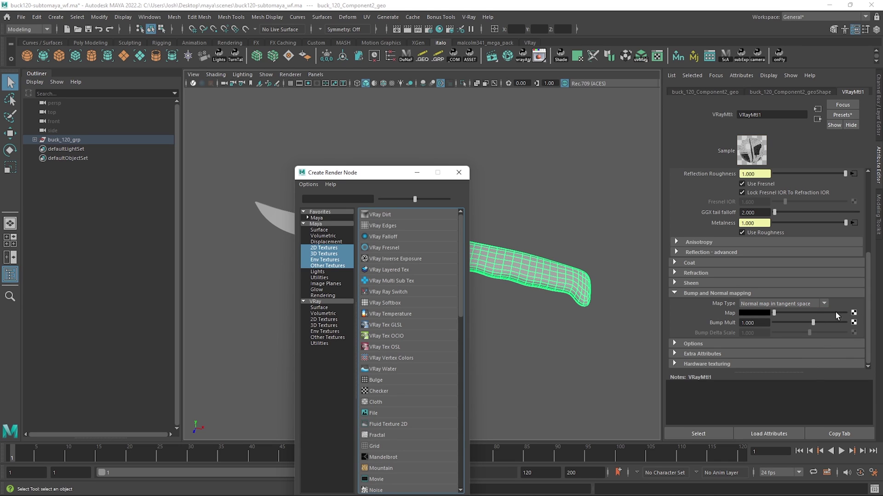
left_click(378, 412)
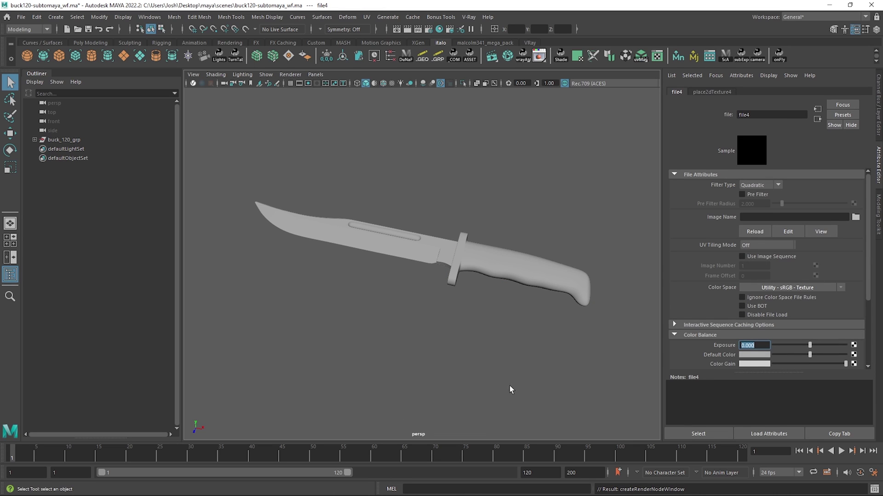
left_click(856, 217)
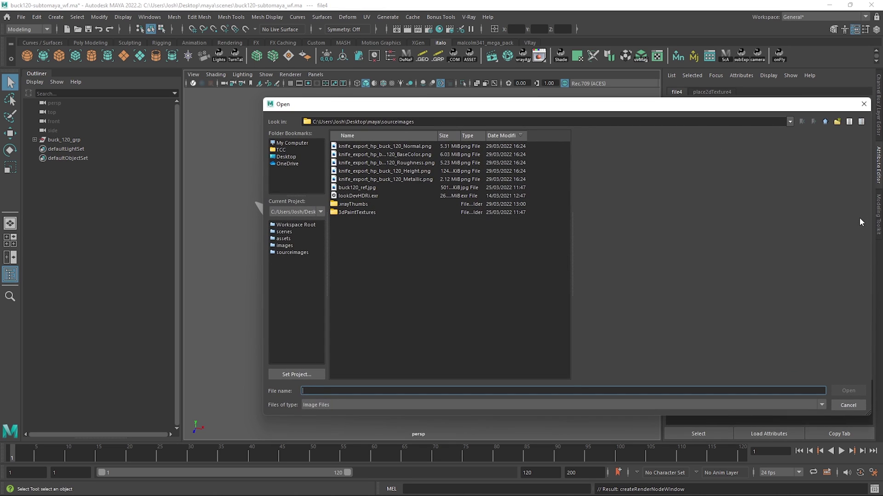
double_click(415, 147)
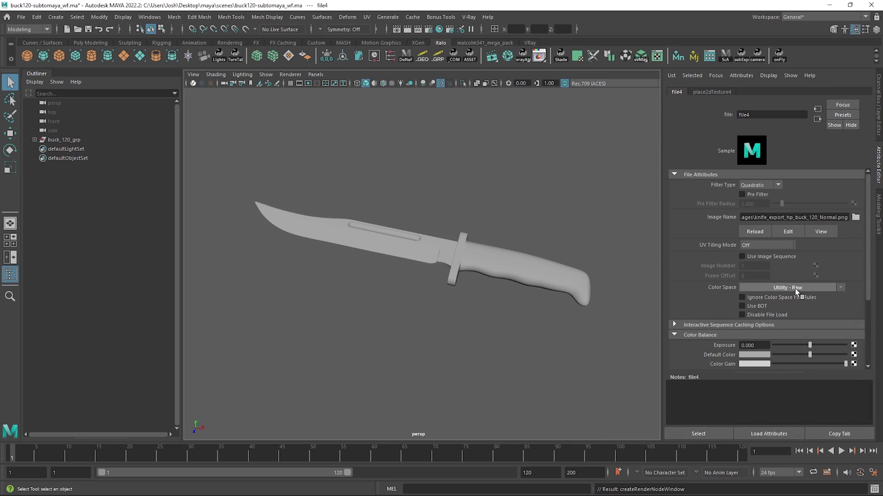
left_click(795, 288)
left_click(755, 287)
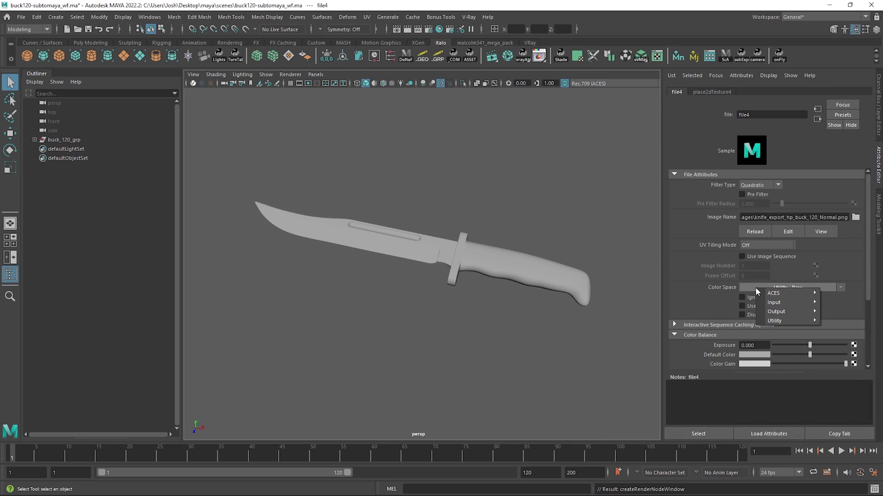
left_click(717, 286)
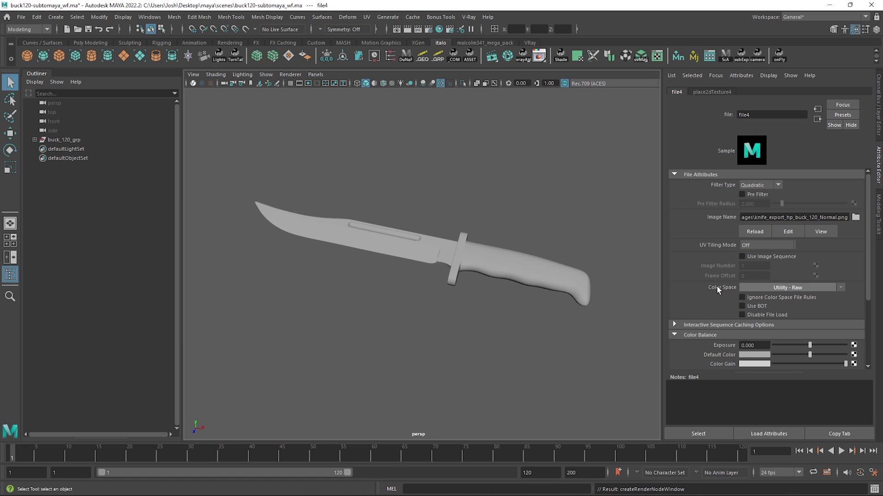
left_click(581, 282)
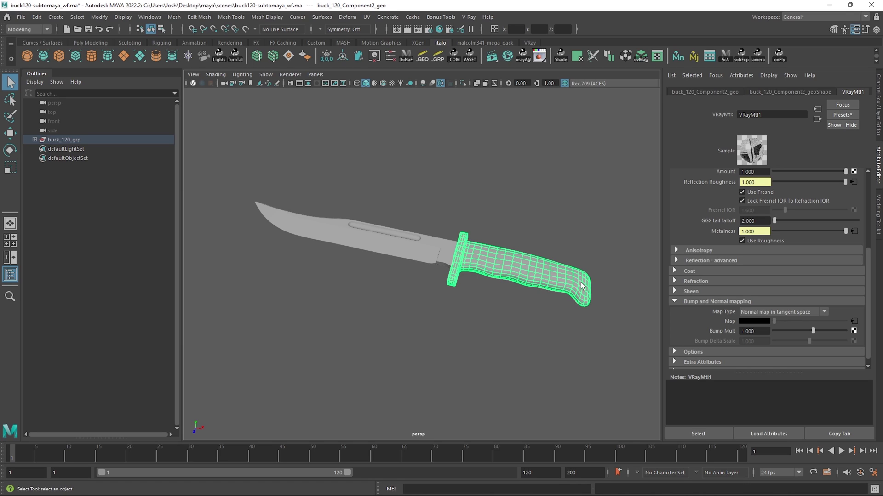
- Show the buck_120_Component2_geoShape attributes and browse its V-Ray attribute options
left_click(765, 92)
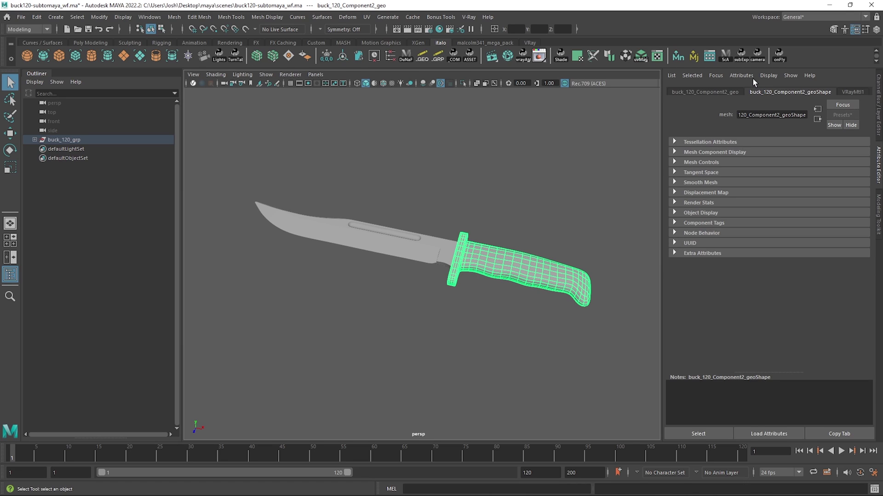
left_click(751, 76)
mouse_move(747, 113)
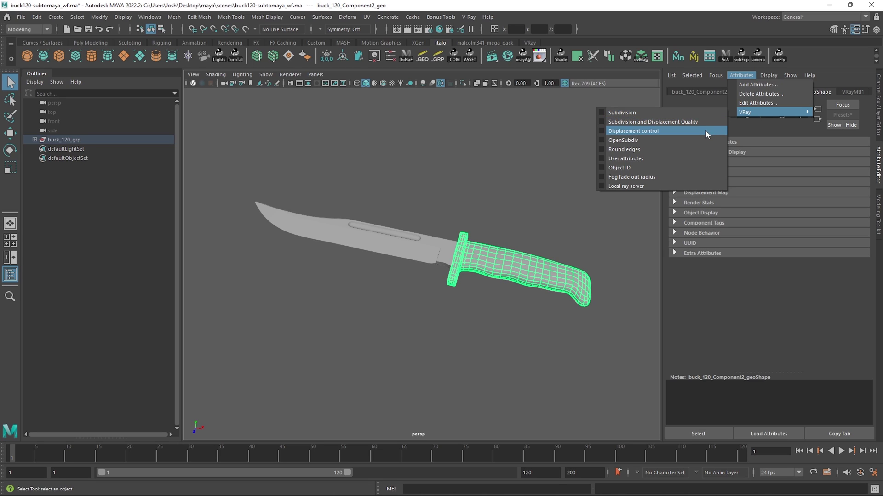
- Create a V-Ray displacement node and add the knife group to the vrayDisplacement set
left_click(556, 92)
left_click(533, 44)
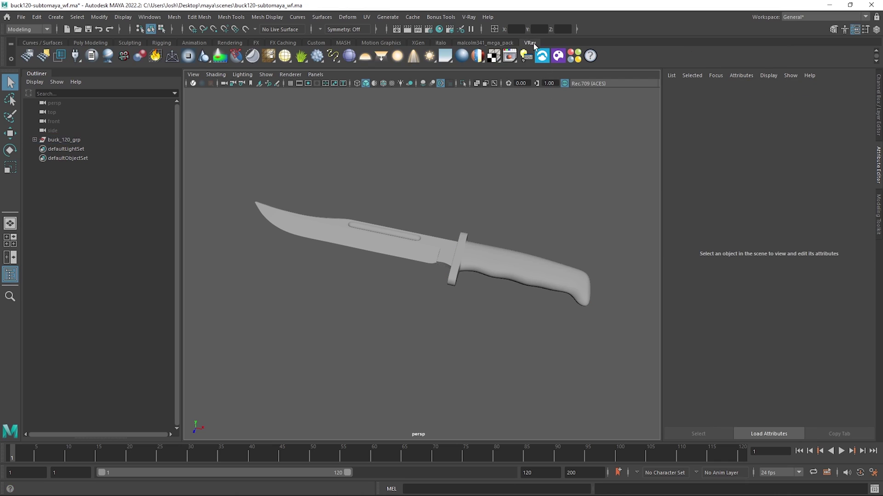
left_click(319, 56)
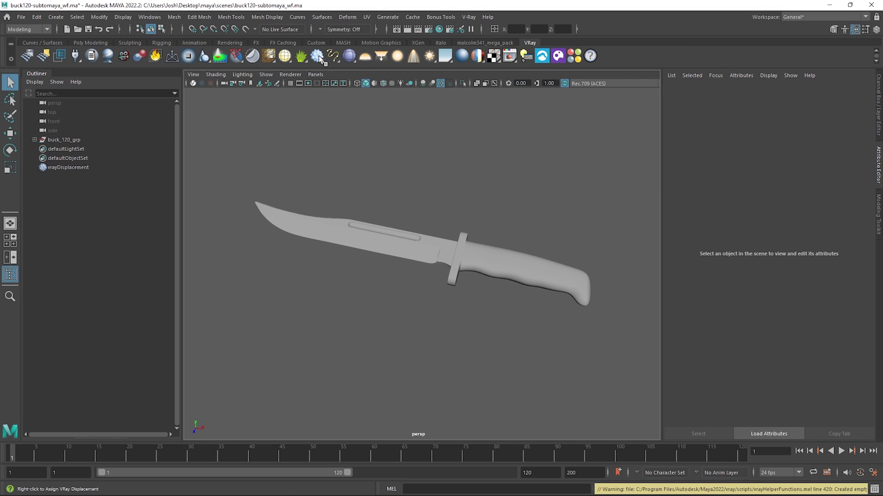
middle_click_drag(74, 139, 78, 168)
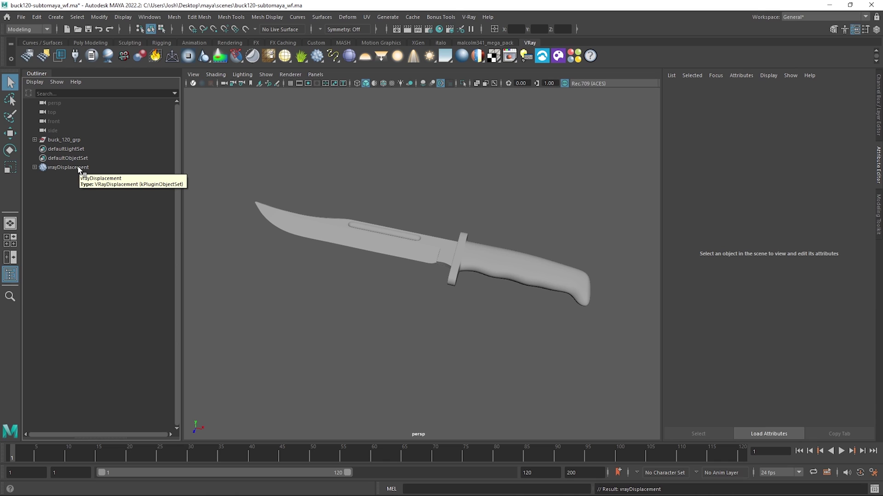
left_click(78, 167)
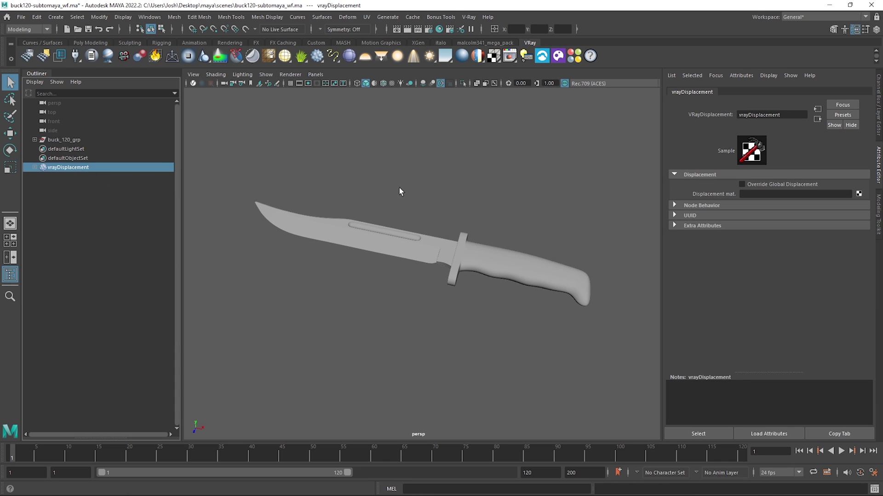
- Give vrayDisplacement Subdivision, Displacement control, and Subdivision and Displacement Quality V-Ray attributes
left_click(747, 76)
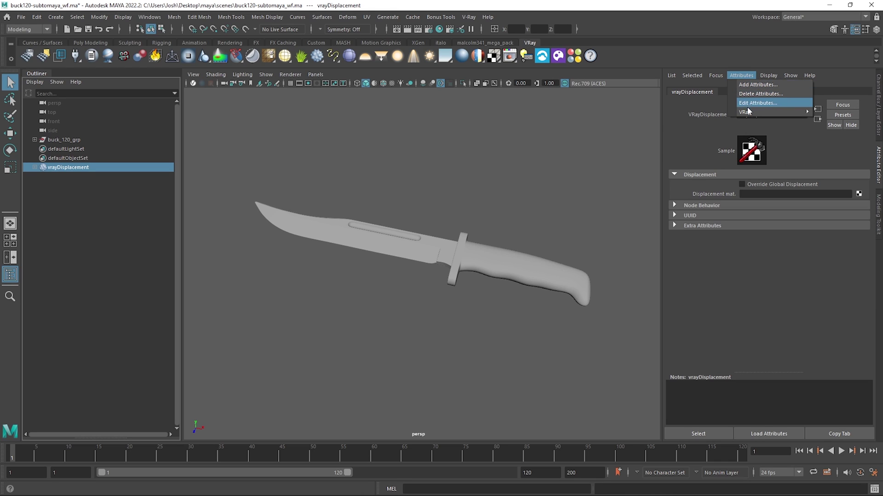
left_click(705, 109)
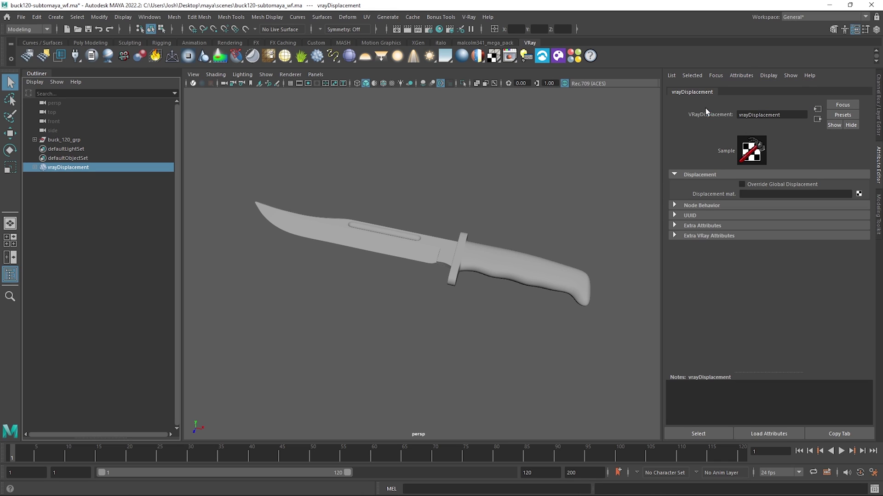
left_click(741, 75)
mouse_move(752, 112)
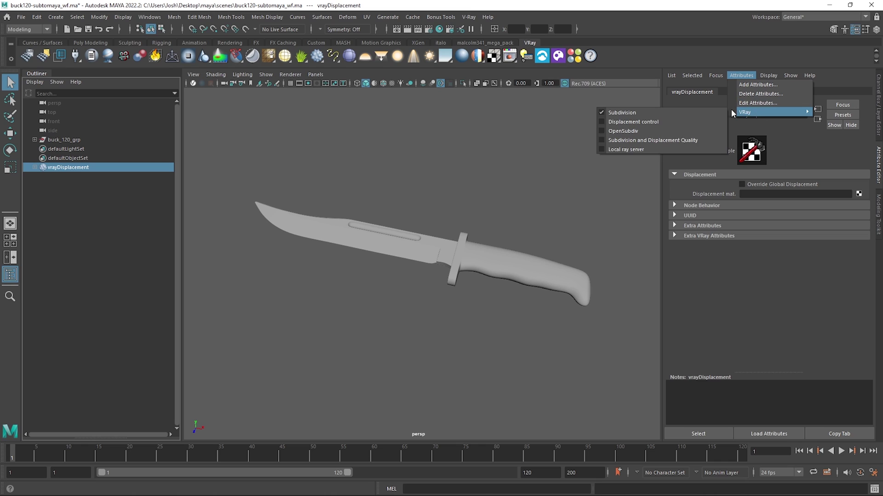
left_click(702, 121)
left_click(741, 75)
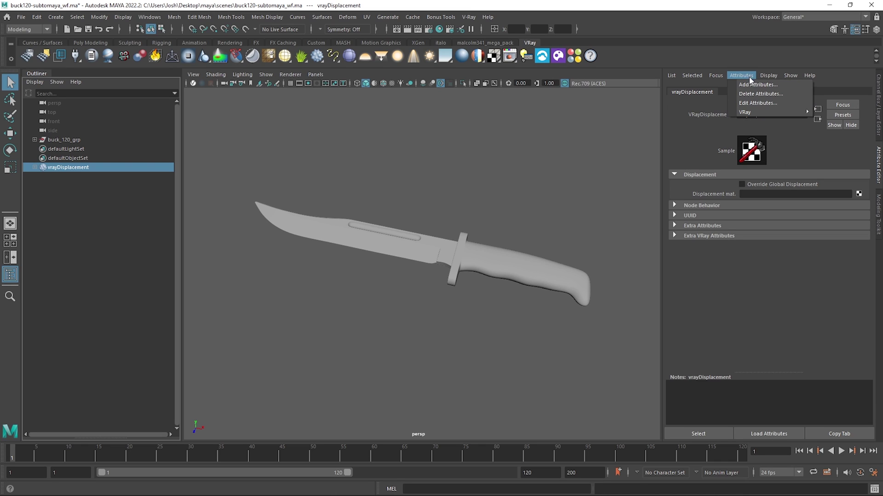
left_click(680, 140)
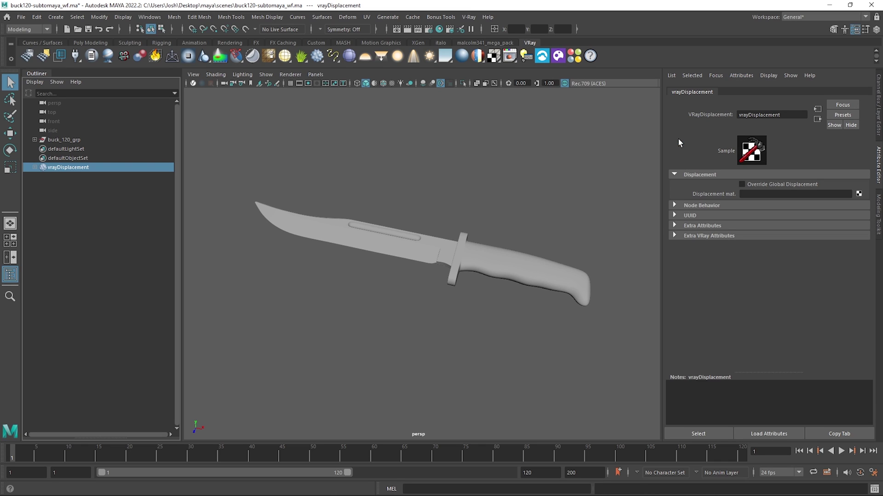
- Map knife_export_hp_buck_120_Height.png to the displacement material through a new file5 texture
left_click(674, 236)
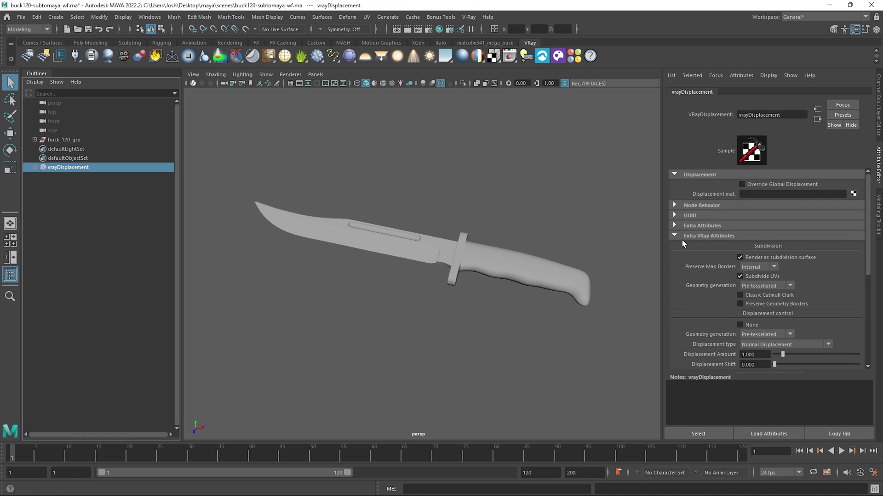
scroll(682, 240, "down", 3)
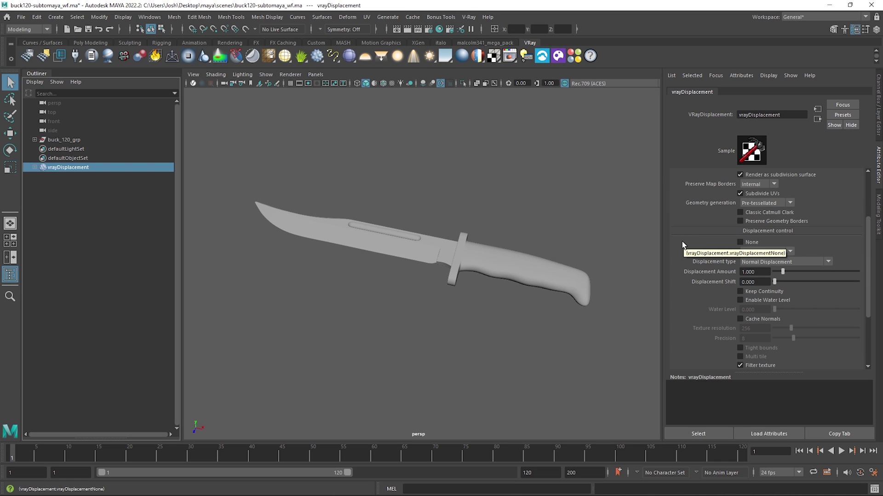
scroll(682, 241, "up", 3)
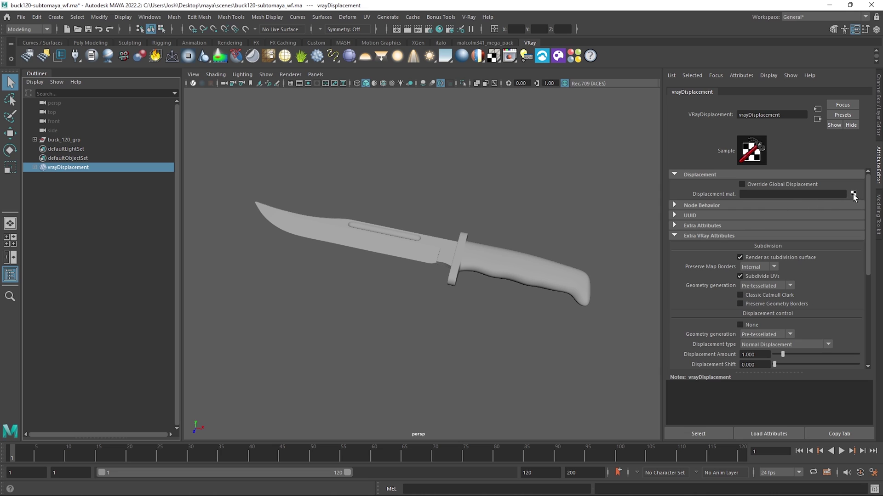
left_click(853, 194)
left_click(374, 413)
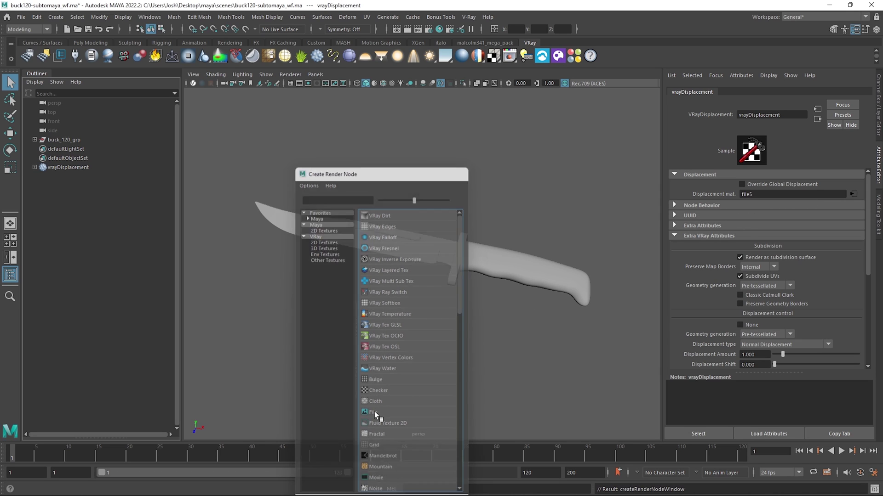
left_click(855, 217)
left_click(405, 171)
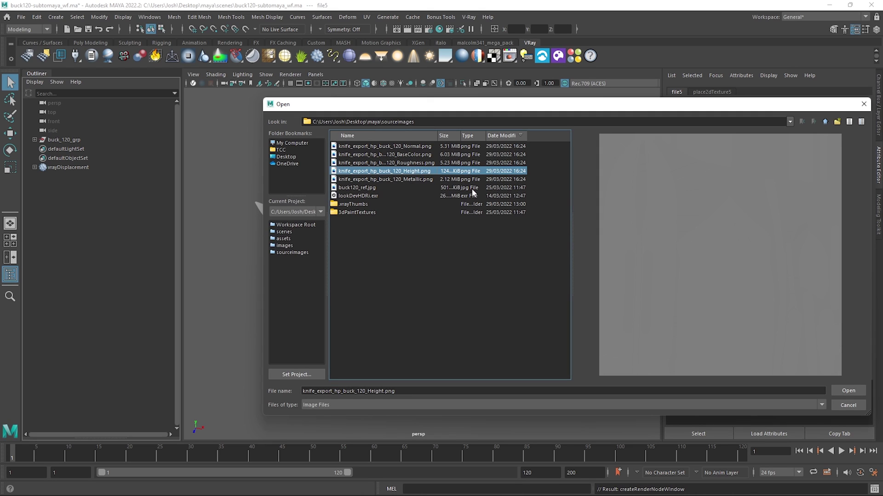
left_click(848, 391)
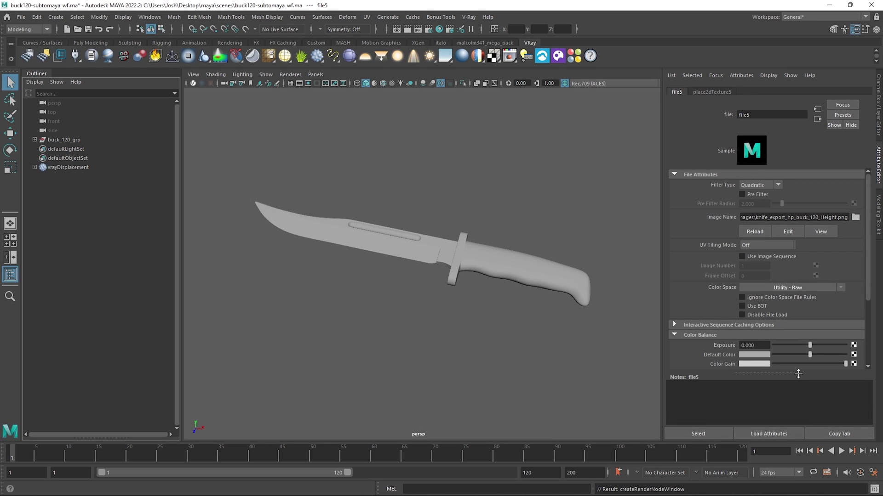
scroll(714, 334, "down", 3)
scroll(713, 337, "down", 2)
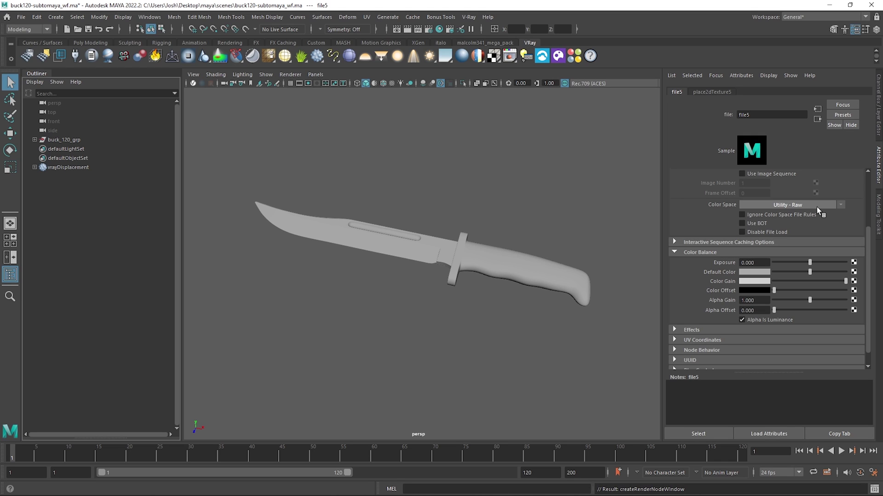
- Set the vrayDisplacement node's Edge length to 3
left_click(117, 168)
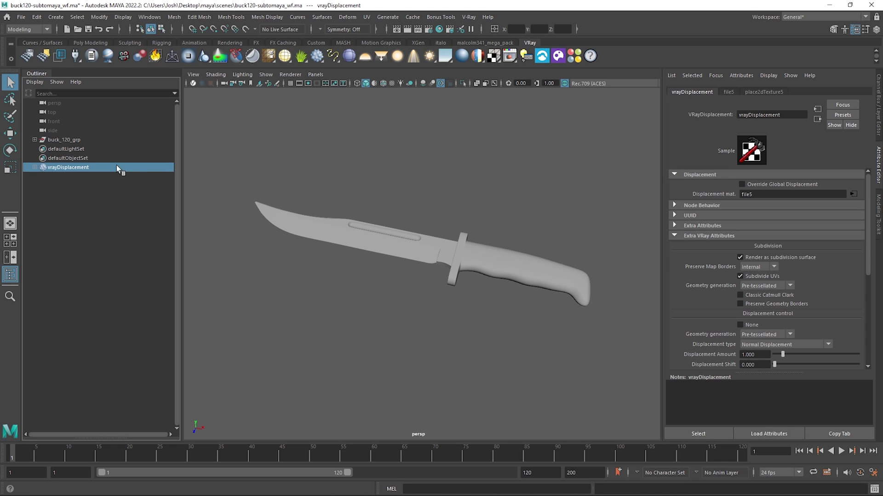
scroll(677, 285, "down", 8)
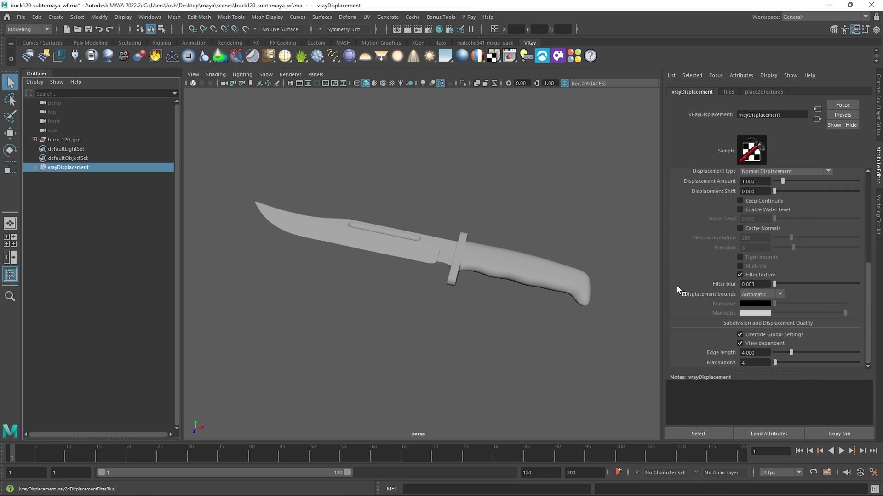
left_click(754, 352)
type("3")
key("Return")
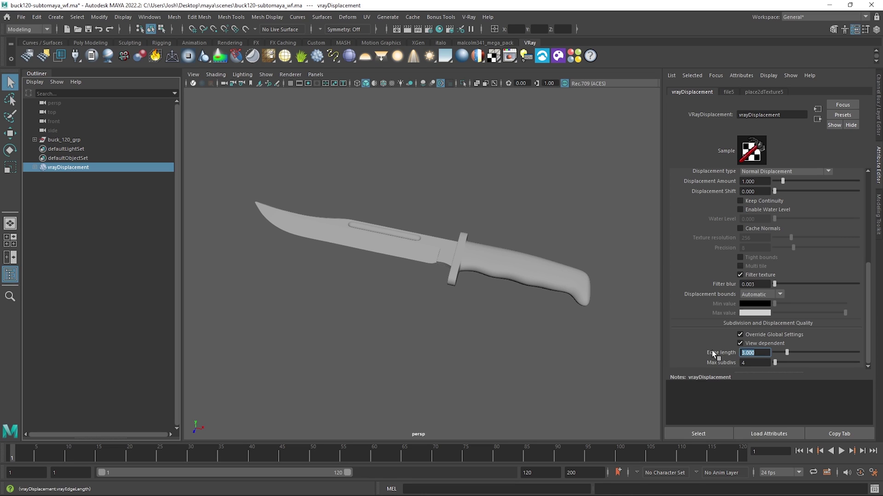
key("Tab")
- Set Displacement Shift to -0.5 and keep Displacement bounds on Automatic
scroll(713, 345, "up", 4)
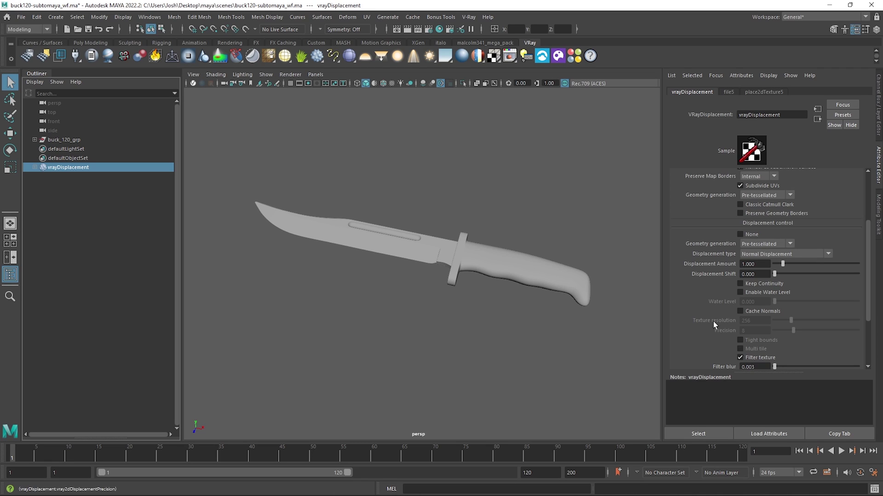
left_click(757, 274)
type("-0.5")
key("Return")
scroll(689, 267, "down", 3)
left_click(761, 322)
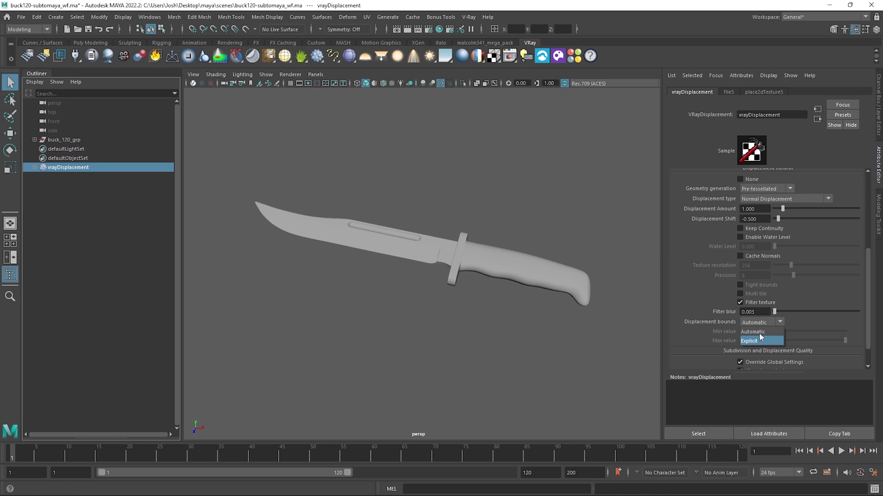
left_click(757, 332)
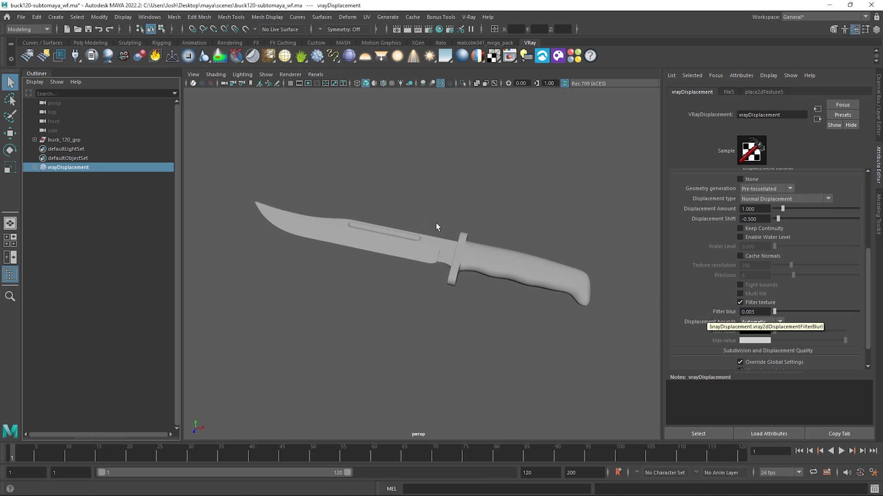
- Review Color Management preferences (ACES - ACEScg rendering space, Rec.709 view) and save preferences
left_click(151, 19)
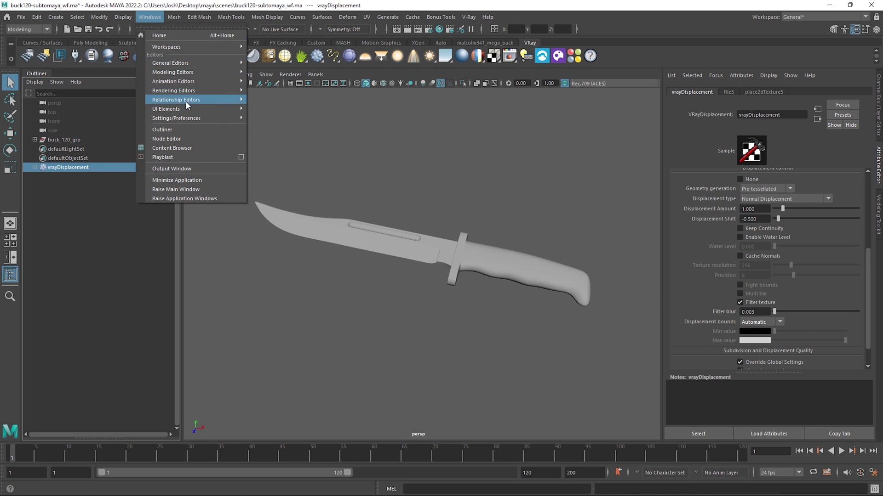
mouse_move(232, 118)
left_click(276, 118)
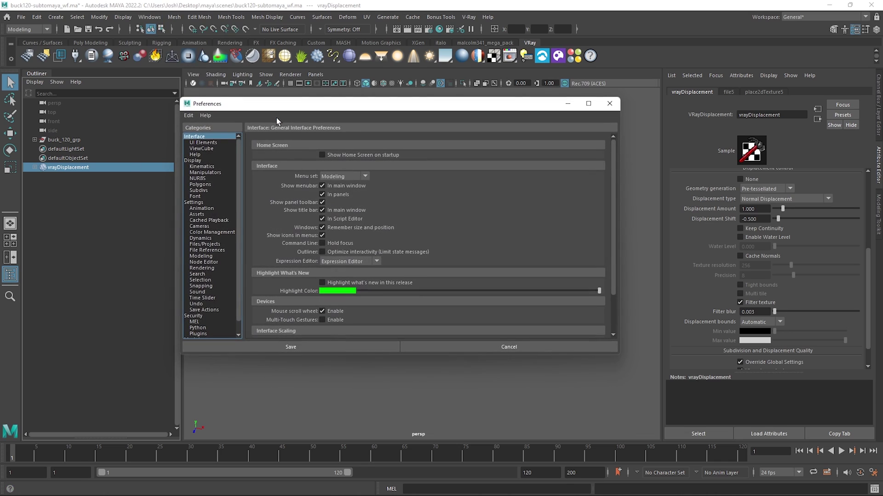
left_click(213, 232)
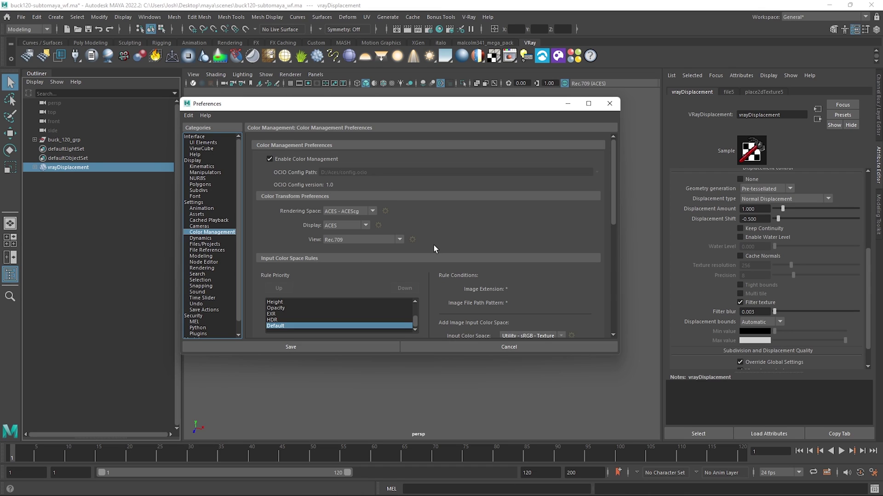
left_click(368, 345)
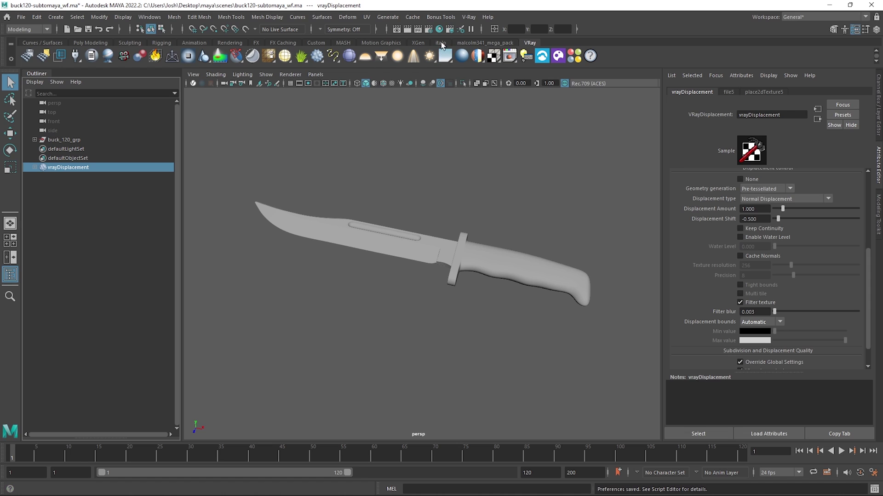
- Import the look-dev dome light and ground floor from the italo shelf and select the knife group
left_click(441, 43)
left_click(220, 56)
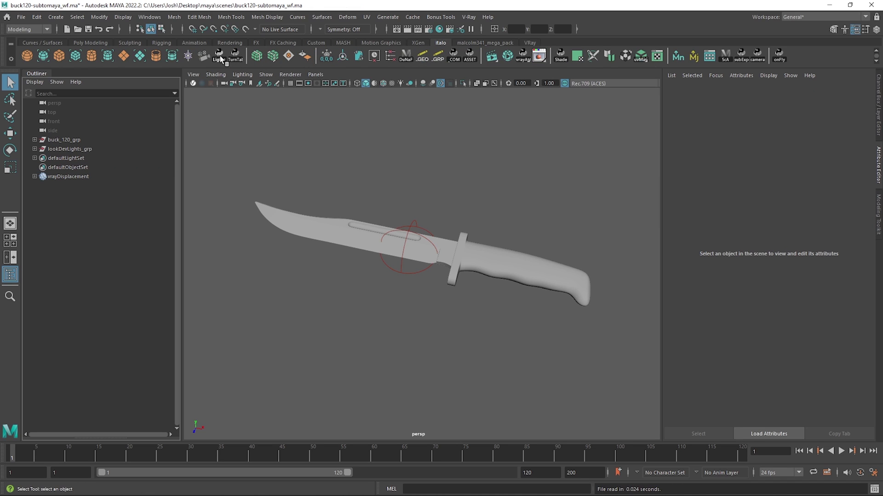
left_click_drag(368, 249, 482, 257, "alt")
left_click(482, 257)
key("Up")
key("w")
left_click_drag(421, 211, 462, 231, "alt")
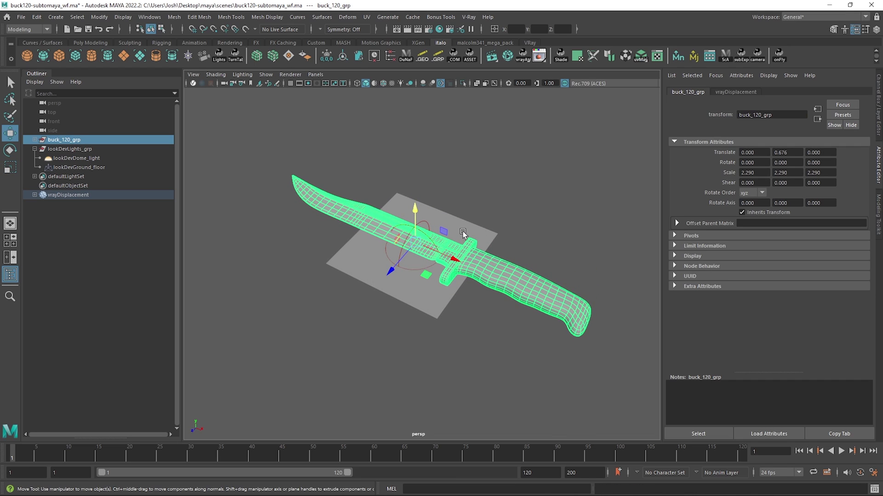
- Start an interactive V-Ray render of the knife in the V-Ray Frame Buffer
left_click(539, 56)
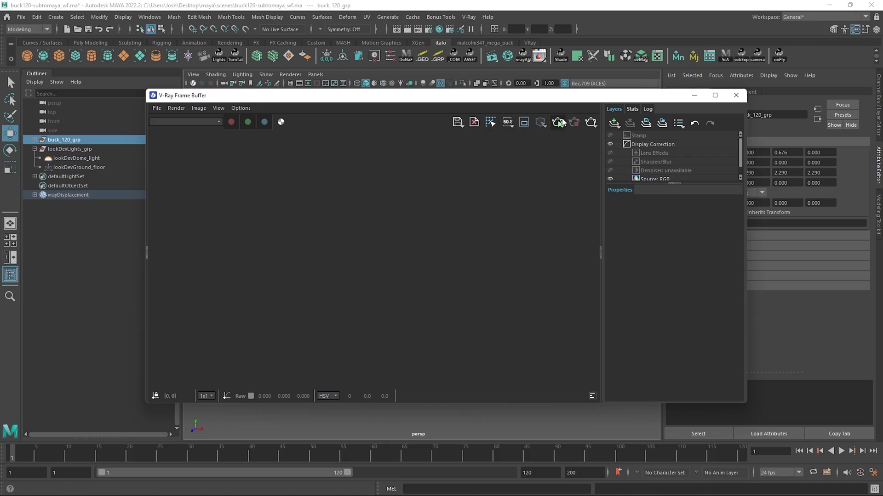
left_click(559, 122)
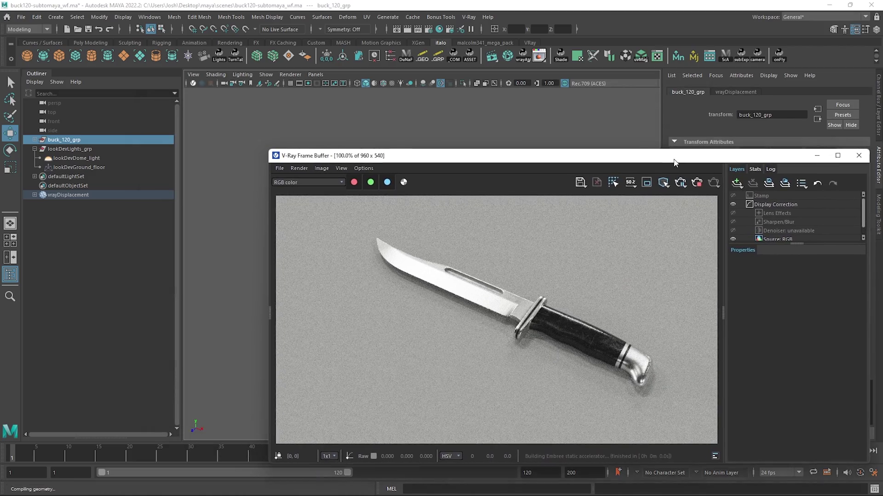
left_click_drag(559, 122, 565, 149, "alt")
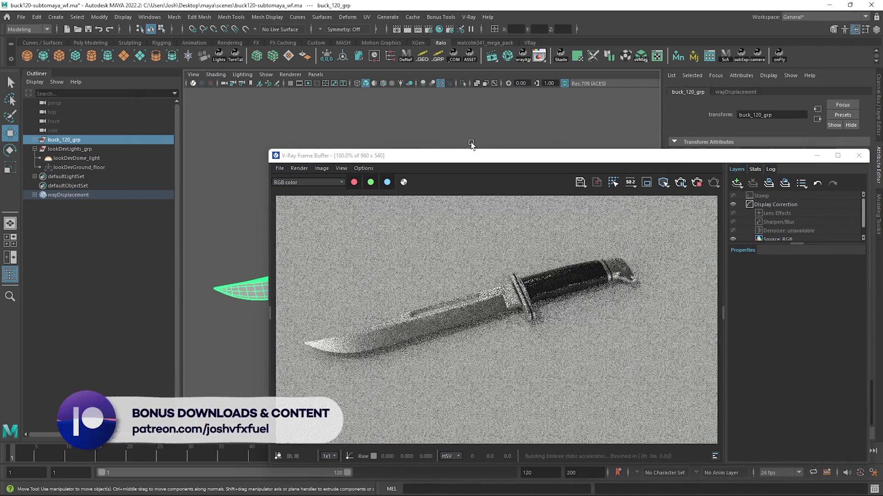